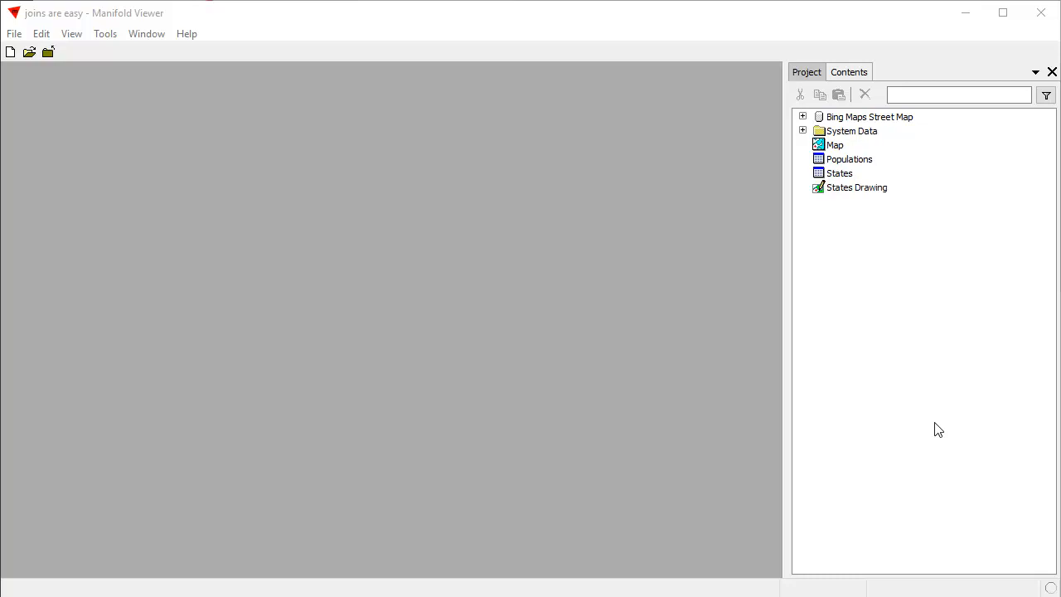
Open the States Drawing from the project to view the state areas
{"action": "left_click", "coordinate": [766, 26]}
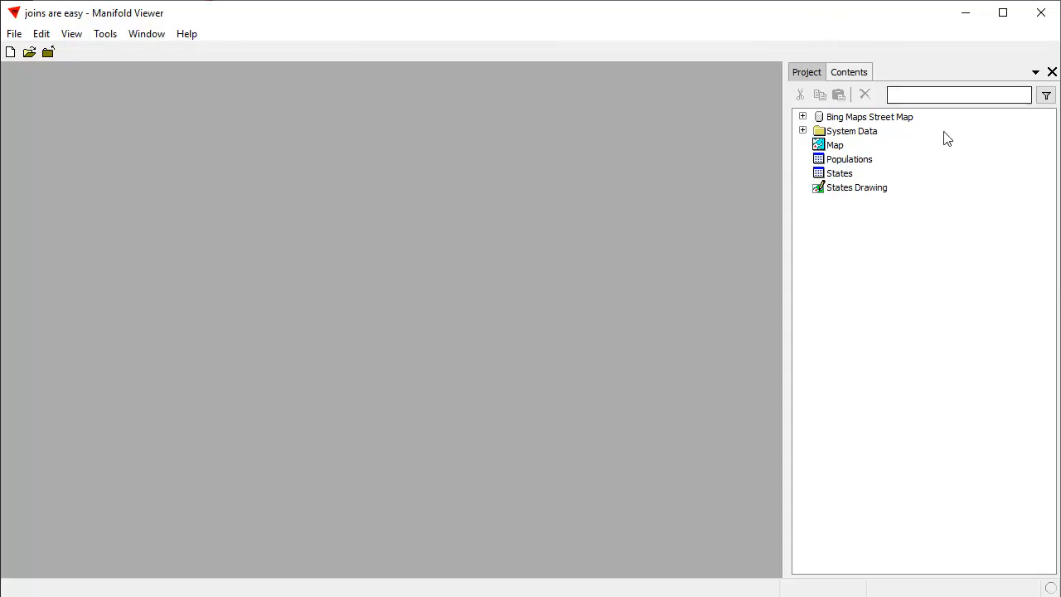
{"action": "left_click", "coordinate": [857, 190]}
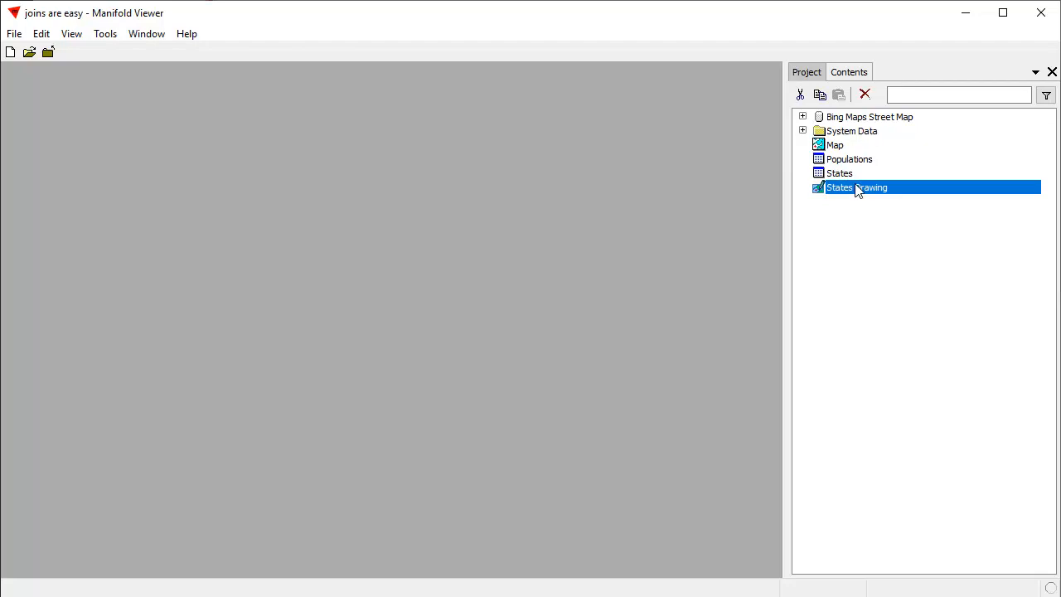
{"action": "left_click", "coordinate": [860, 209]}
{"action": "left_click", "coordinate": [865, 192]}
{"action": "double_click", "coordinate": [866, 194]}
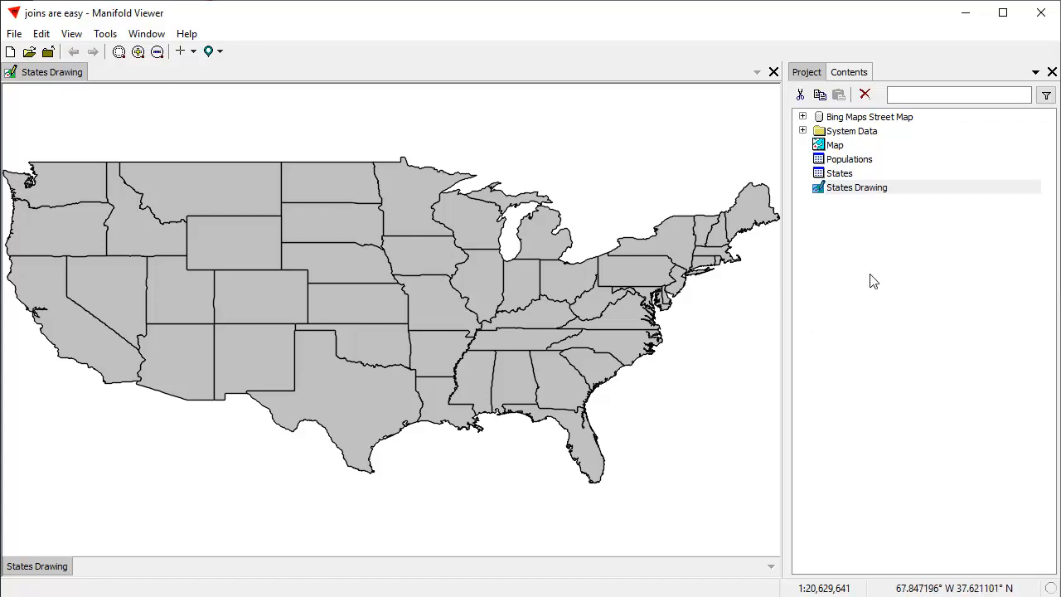
Open the States table and compare its records with the States Drawing
{"action": "double_click", "coordinate": [838, 174]}
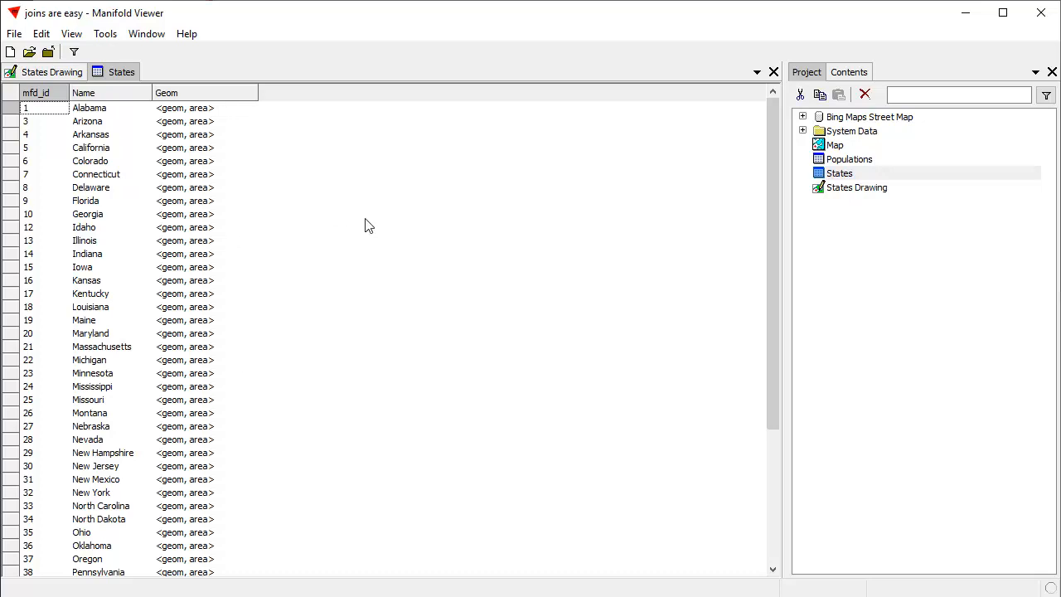
{"action": "left_click", "coordinate": [60, 74]}
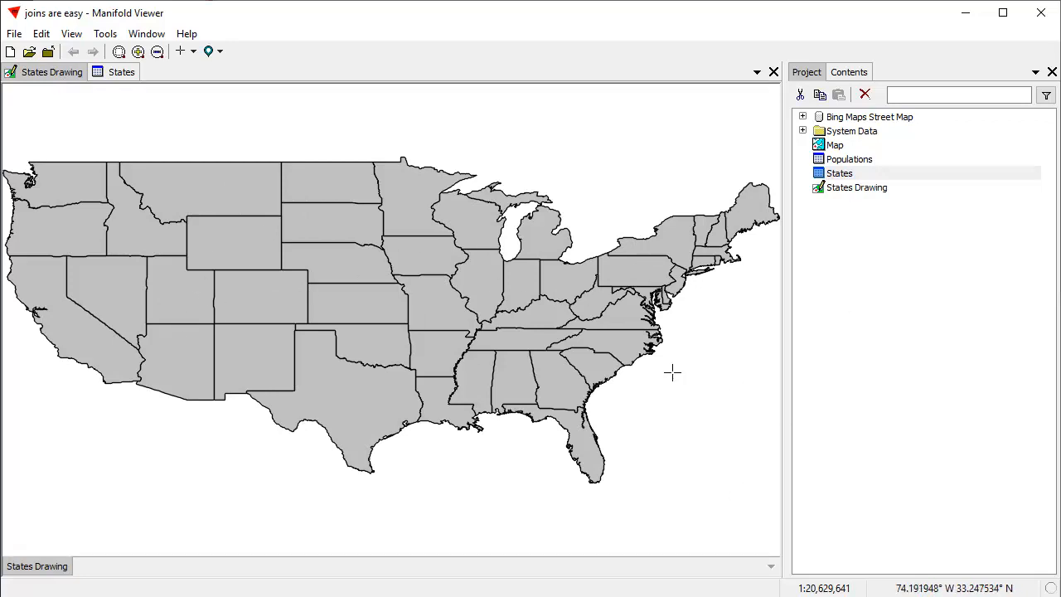
{"action": "double_click", "coordinate": [839, 173]}
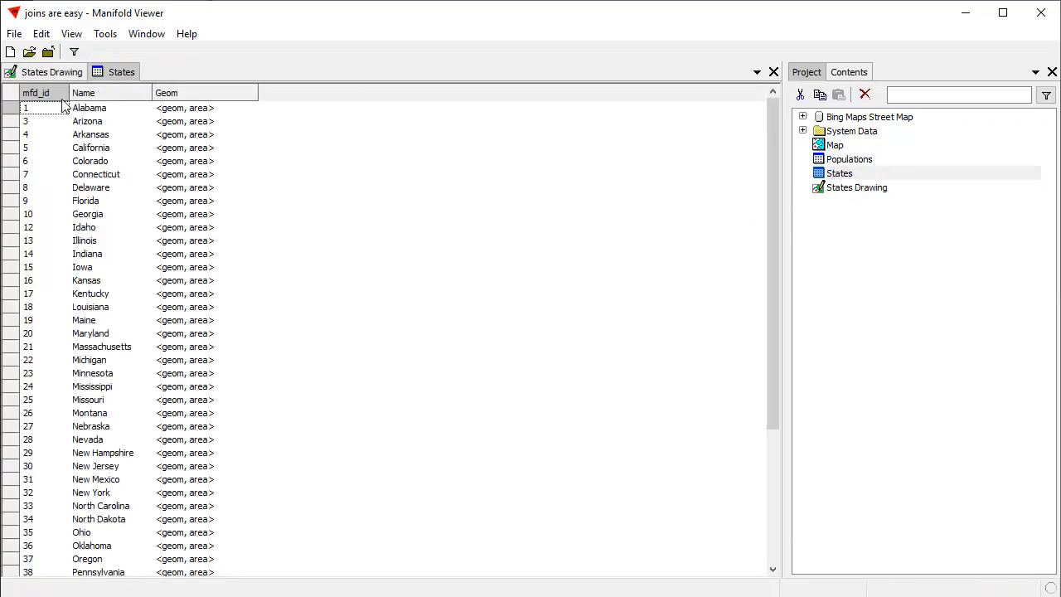
Open the Populations table and dock it below the States table, enlarging its pane to compare both tables
{"action": "double_click", "coordinate": [842, 161]}
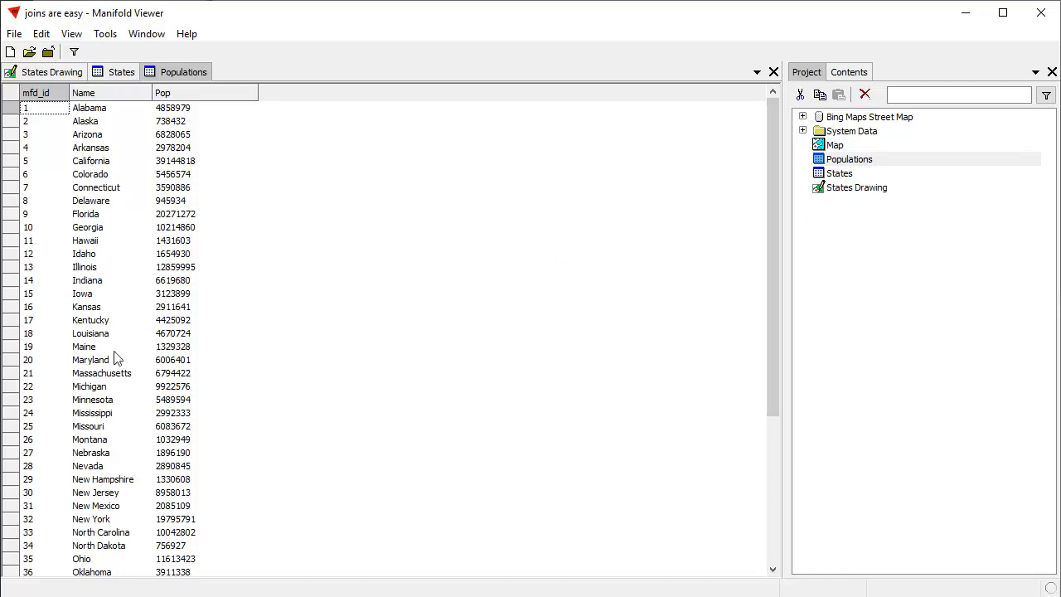
{"action": "left_click", "coordinate": [186, 74], "text": "shift"}
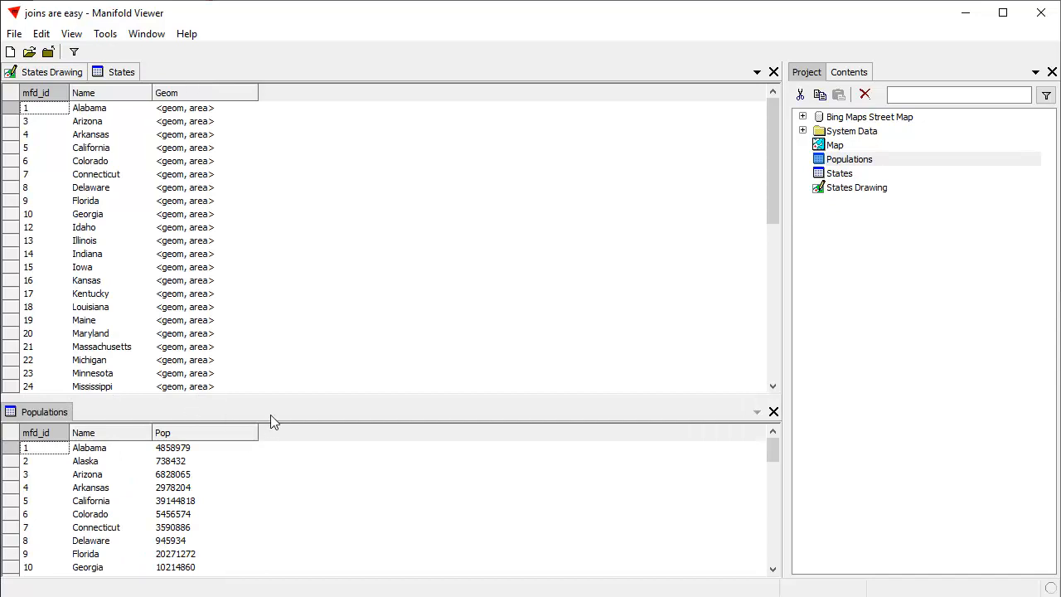
{"action": "left_click_drag", "start_coordinate": [273, 396], "coordinate": [281, 330]}
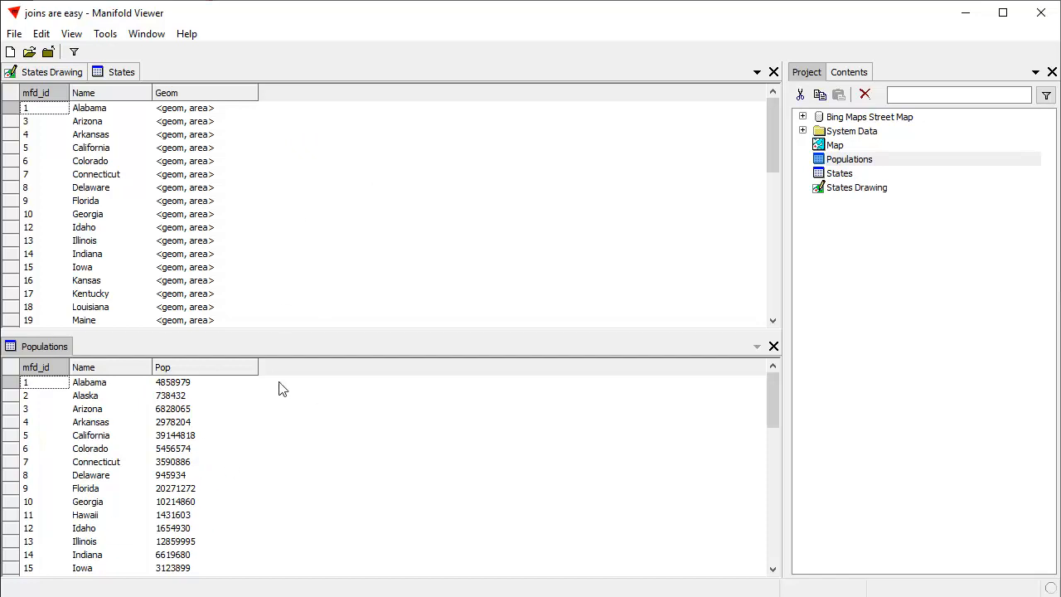
{"action": "left_click", "coordinate": [52, 72]}
{"action": "left_click", "coordinate": [99, 69]}
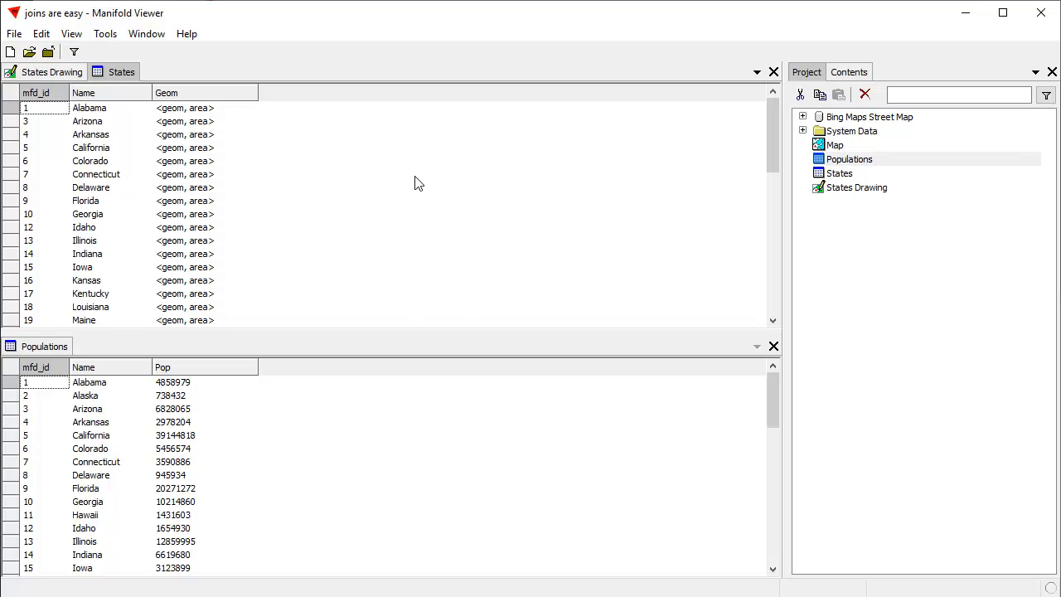
Open a new SQL command window and make room by closing the Populations table and enlarging the query text area
{"action": "left_click", "coordinate": [72, 36]}
{"action": "mouse_move", "coordinate": [103, 35]}
{"action": "mouse_move", "coordinate": [72, 34]}
{"action": "mouse_move", "coordinate": [91, 53]}
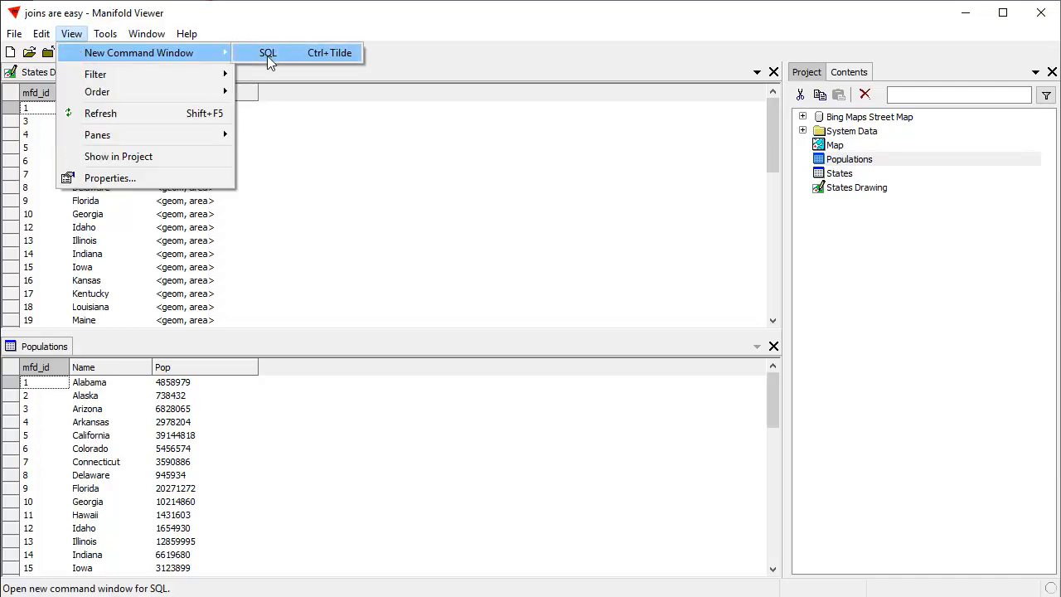
{"action": "left_click", "coordinate": [272, 58]}
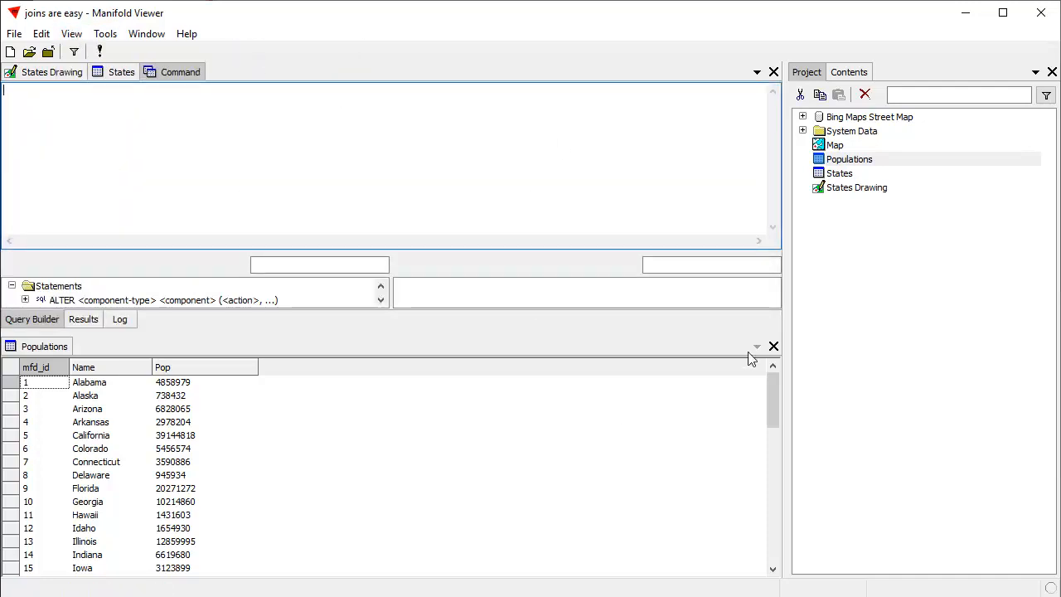
{"action": "left_click", "coordinate": [773, 347]}
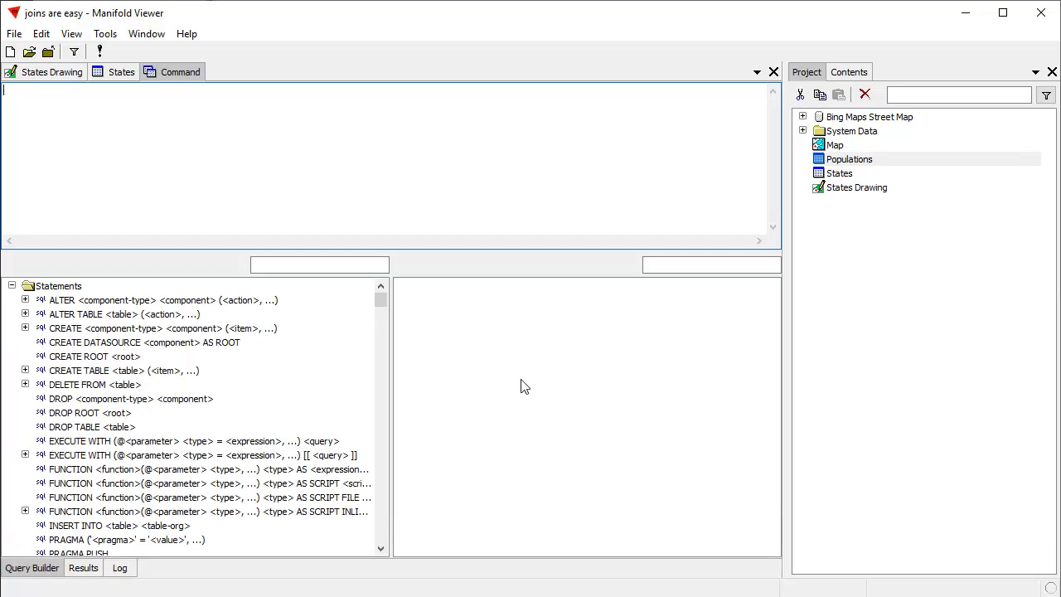
{"action": "left_click_drag", "start_coordinate": [462, 253], "coordinate": [464, 280]}
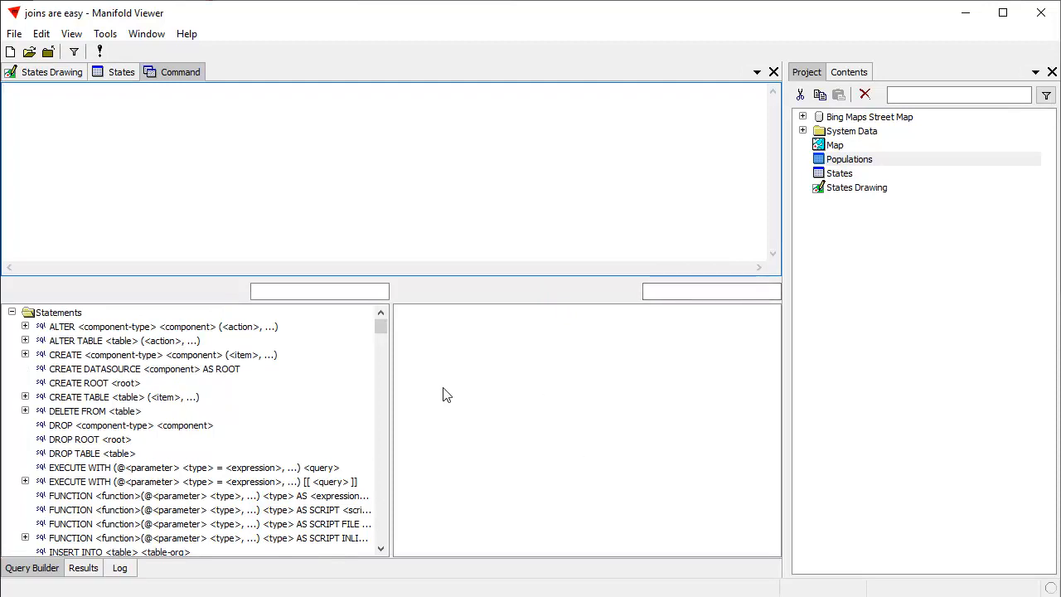
Add the States and Populations tables to the query builder so their fields are listed
{"action": "left_click_drag", "start_coordinate": [829, 191], "coordinate": [407, 381]}
{"action": "left_click_drag", "start_coordinate": [472, 340], "coordinate": [474, 344]}
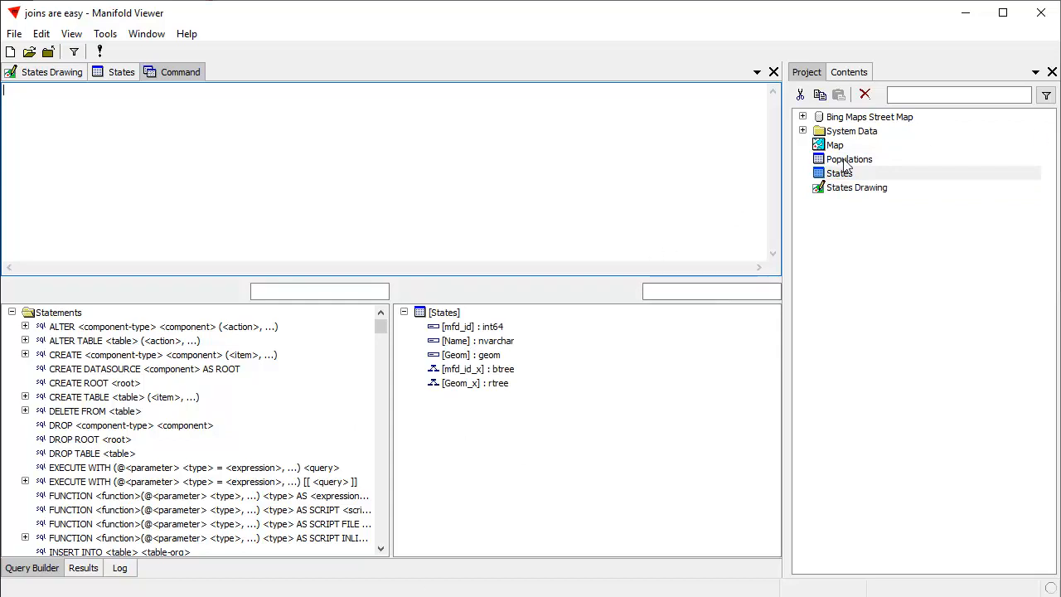
{"action": "left_click_drag", "start_coordinate": [841, 187], "coordinate": [621, 366]}
{"action": "left_click_drag", "start_coordinate": [504, 423], "coordinate": [508, 426]}
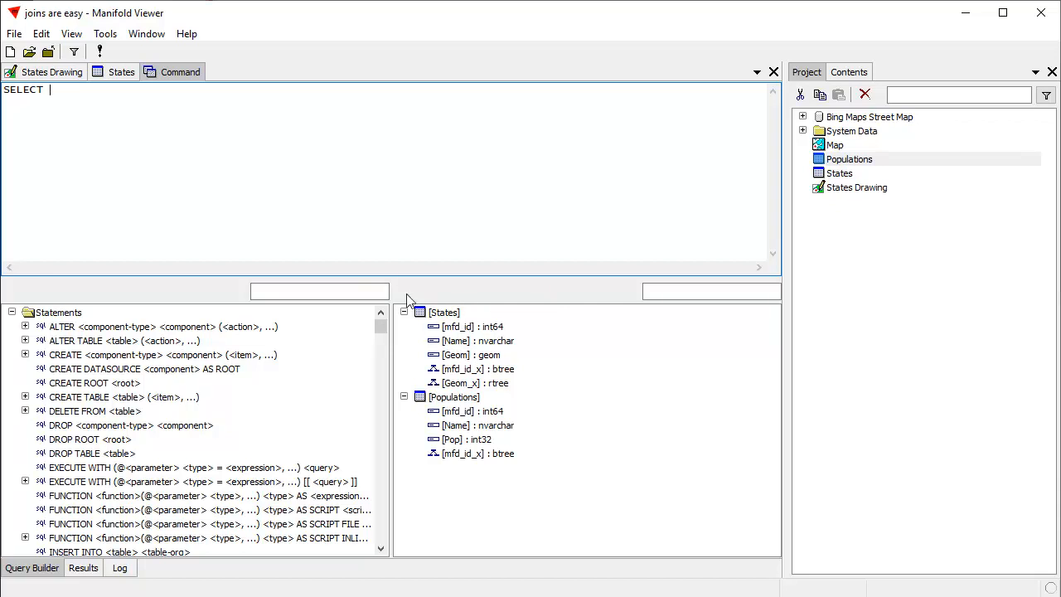
Begin the query with SELECT [States].[mfd_id], [States].[Name]
{"action": "double_click", "coordinate": [470, 330]}
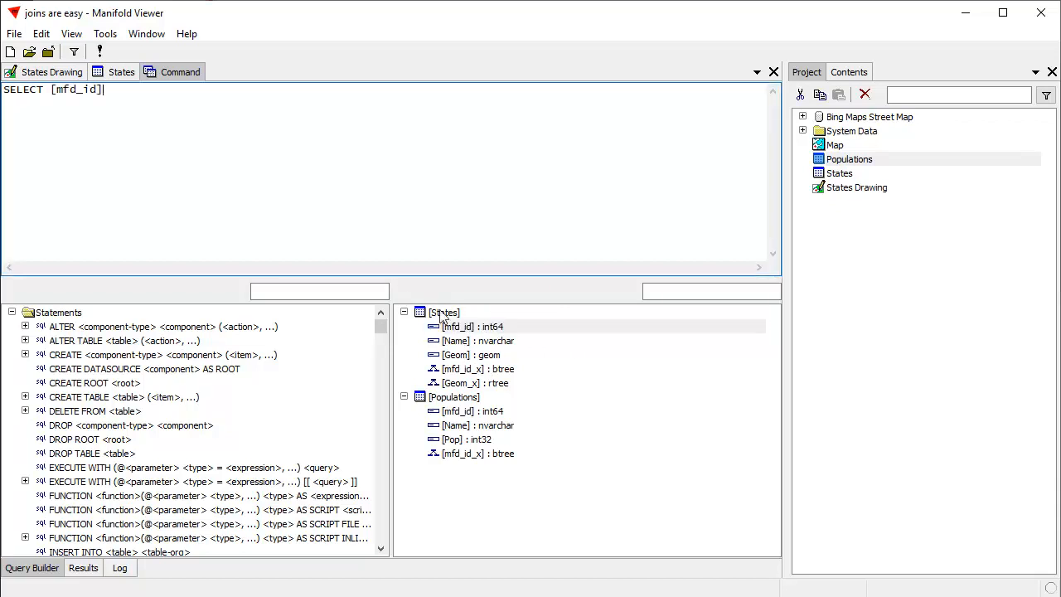
{"action": "left_click", "coordinate": [50, 90]}
{"action": "type", "text": "."}
{"action": "key", "text": "BackSpace"}
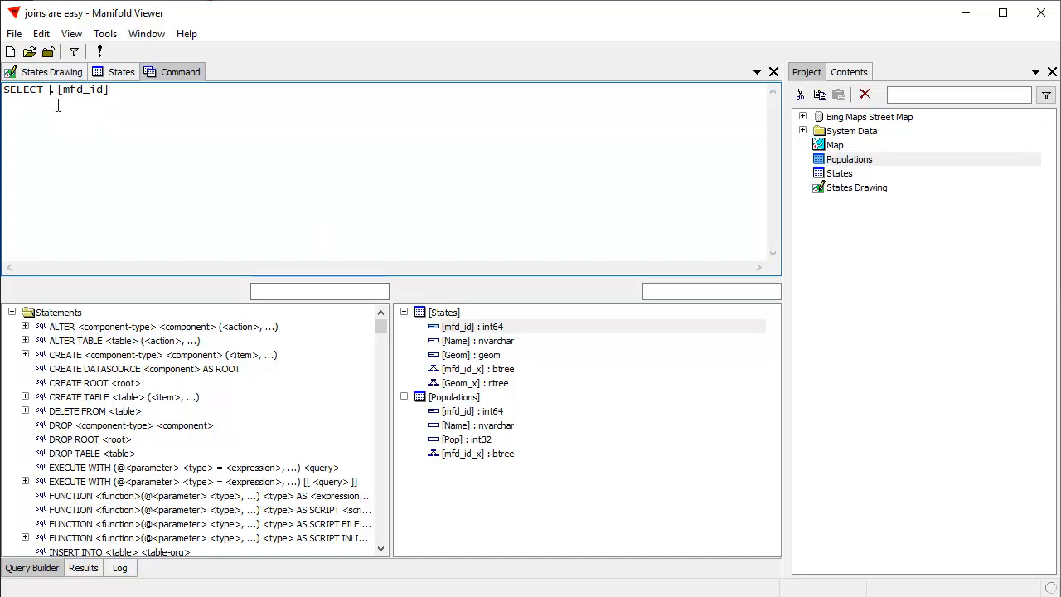
{"action": "double_click", "coordinate": [449, 314]}
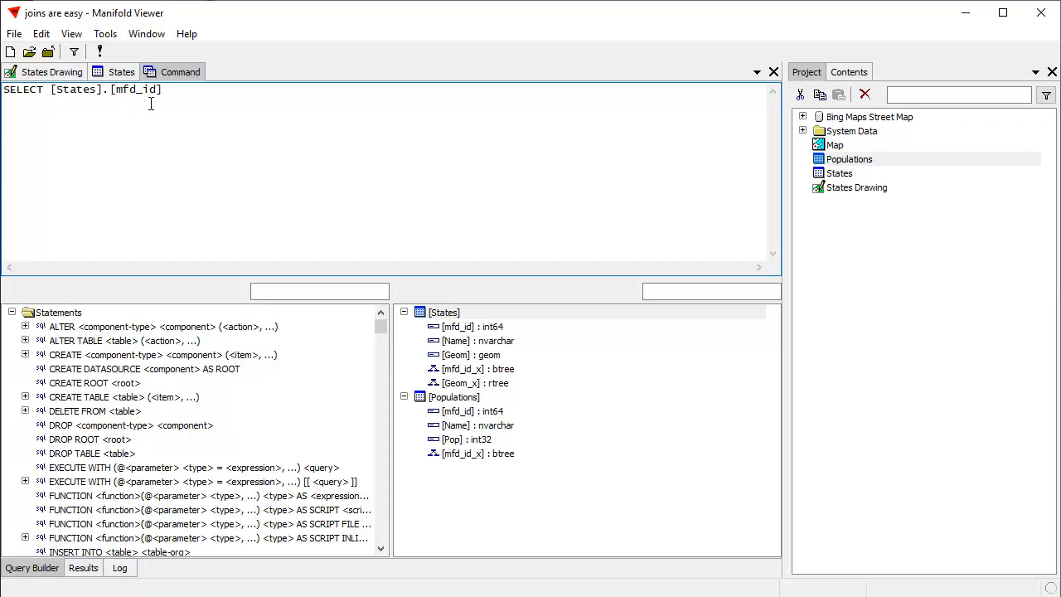
{"action": "double_click", "coordinate": [457, 315]}
{"action": "double_click", "coordinate": [456, 340]}
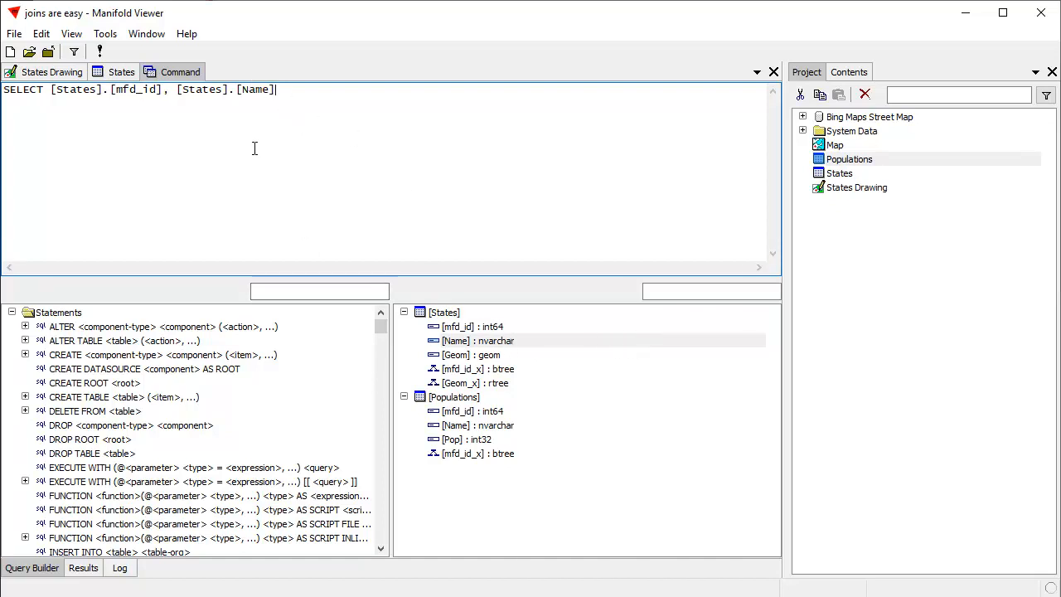
Extend the SELECT list with [Populations].[Pop] and [States].[Geom]
{"action": "type", "text": ","}
{"action": "double_click", "coordinate": [449, 403]}
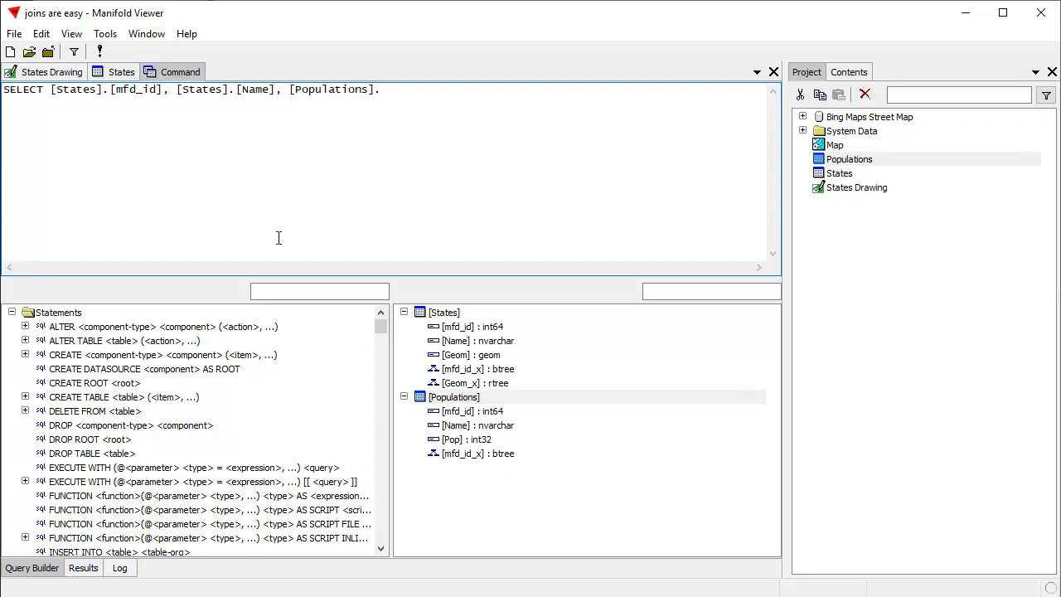
{"action": "double_click", "coordinate": [464, 441]}
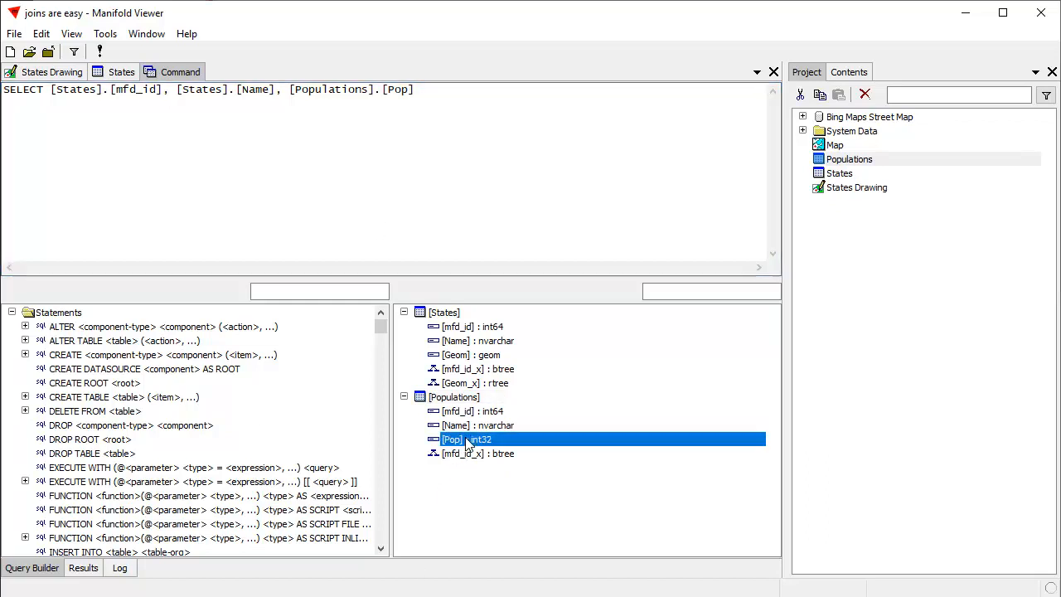
{"action": "left_click", "coordinate": [449, 101]}
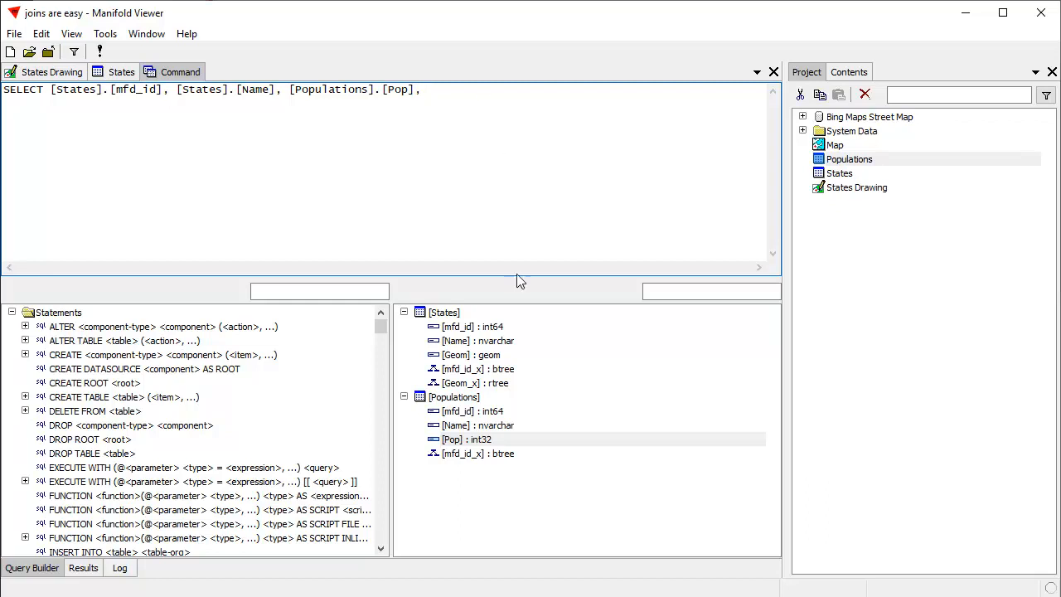
{"action": "double_click", "coordinate": [448, 317]}
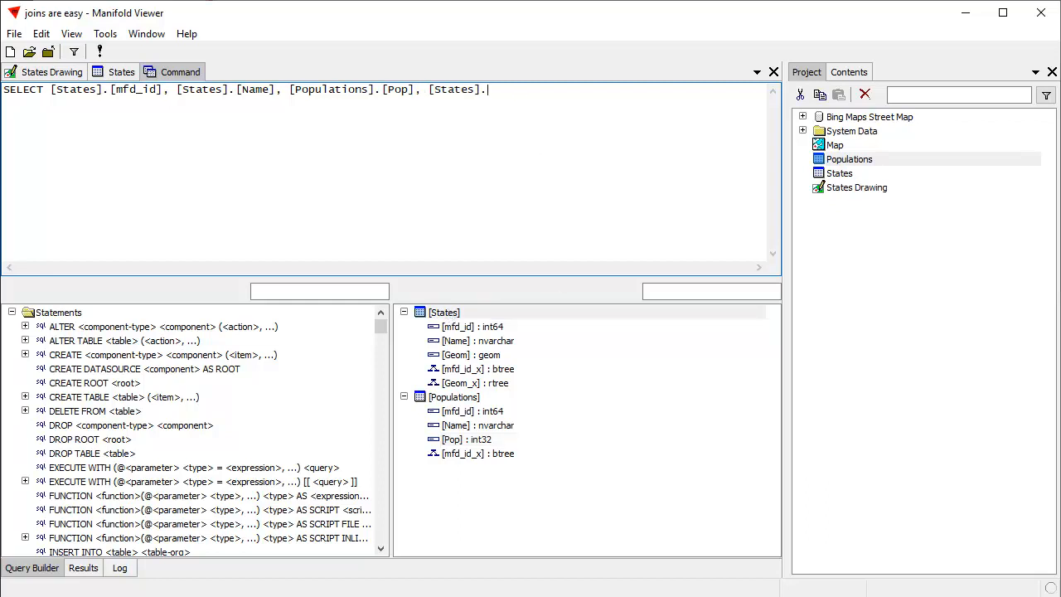
{"action": "left_click", "coordinate": [464, 356]}
{"action": "double_click", "coordinate": [484, 355]}
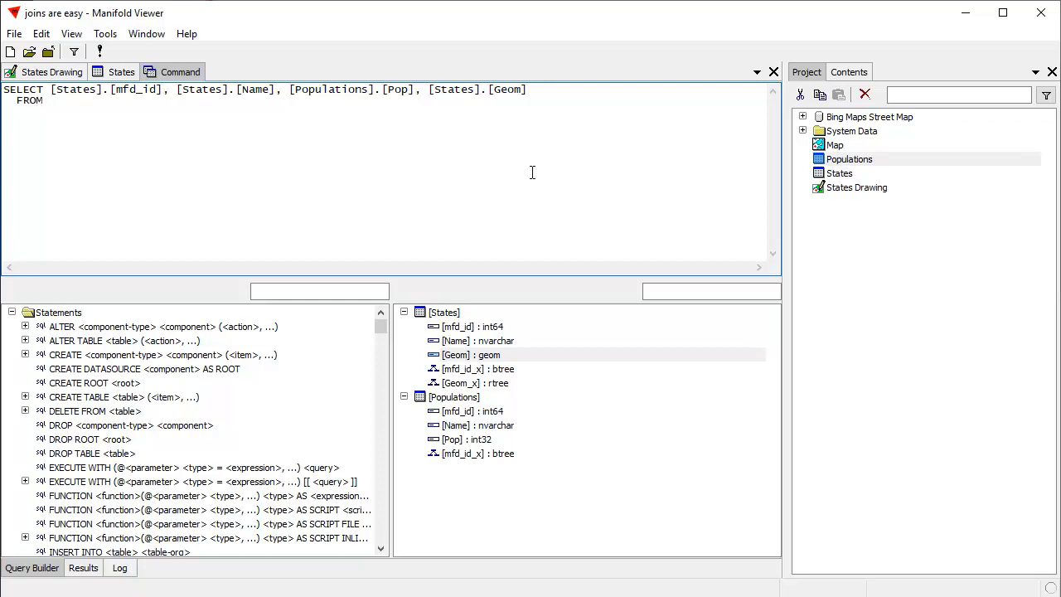
Add the clause FROM [States] JOIN [Populations] on the query's second line
{"action": "double_click", "coordinate": [437, 312]}
{"action": "type", "text": "JOIN"}
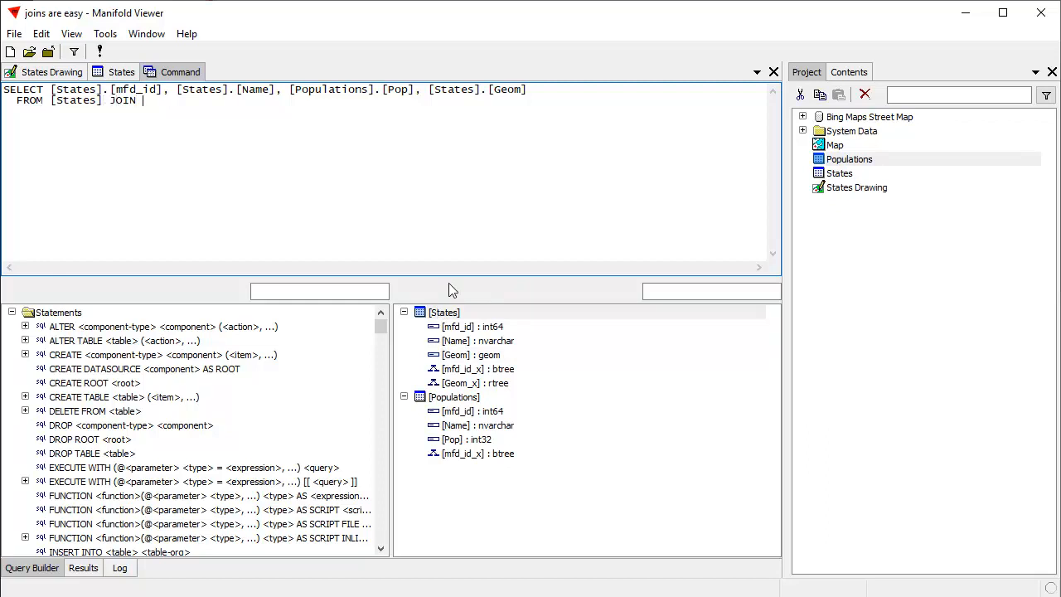
{"action": "double_click", "coordinate": [470, 399]}
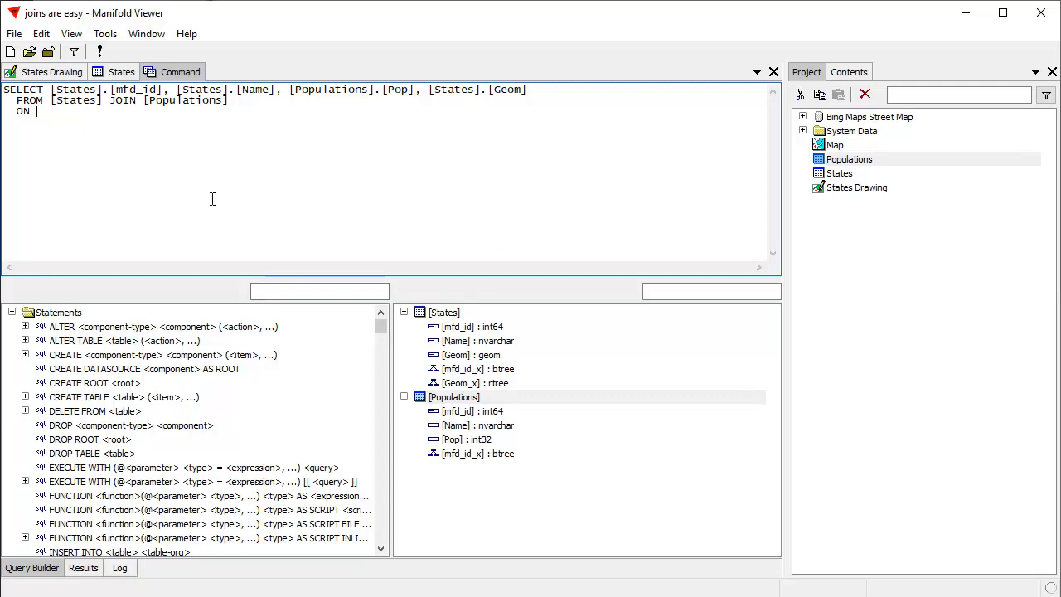
Complete the join with the condition ON [States].[Name] = [Populations].[Name]; and run the query
{"action": "double_click", "coordinate": [437, 311]}
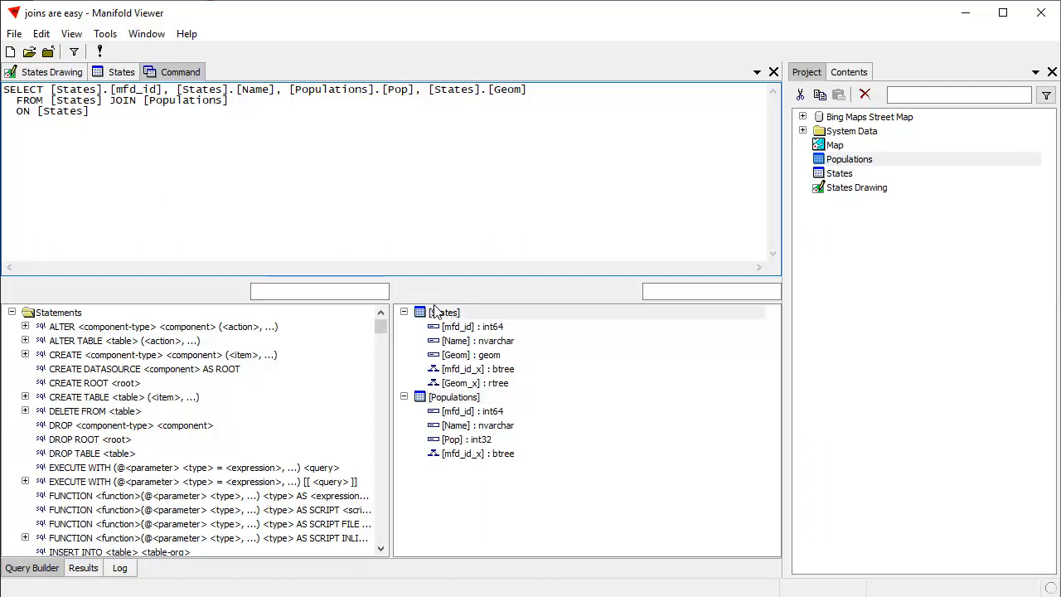
{"action": "left_click", "coordinate": [466, 342]}
{"action": "double_click", "coordinate": [466, 343]}
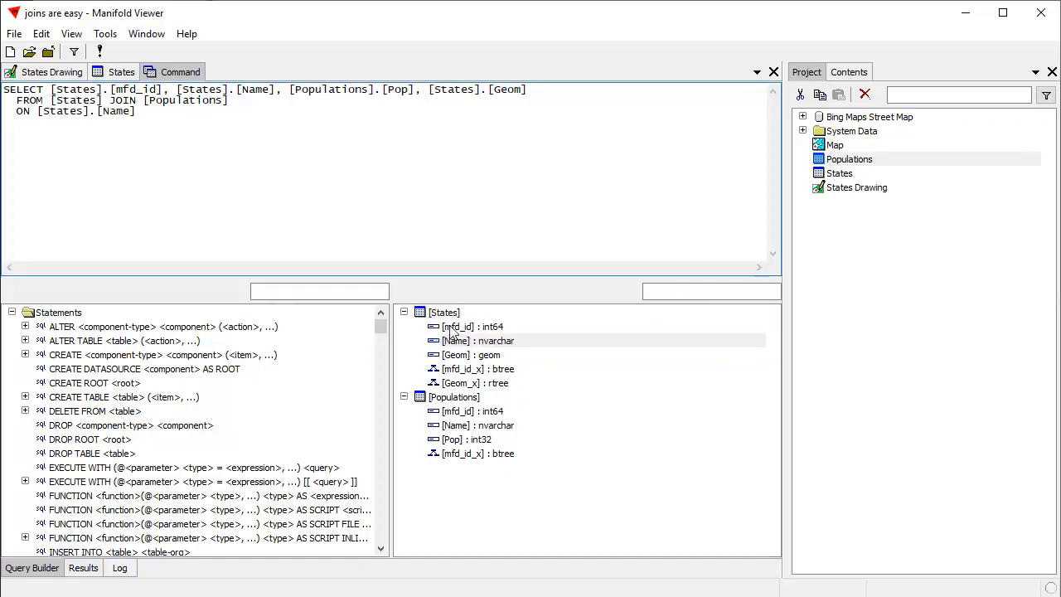
{"action": "left_click", "coordinate": [454, 398]}
{"action": "double_click", "coordinate": [453, 398]}
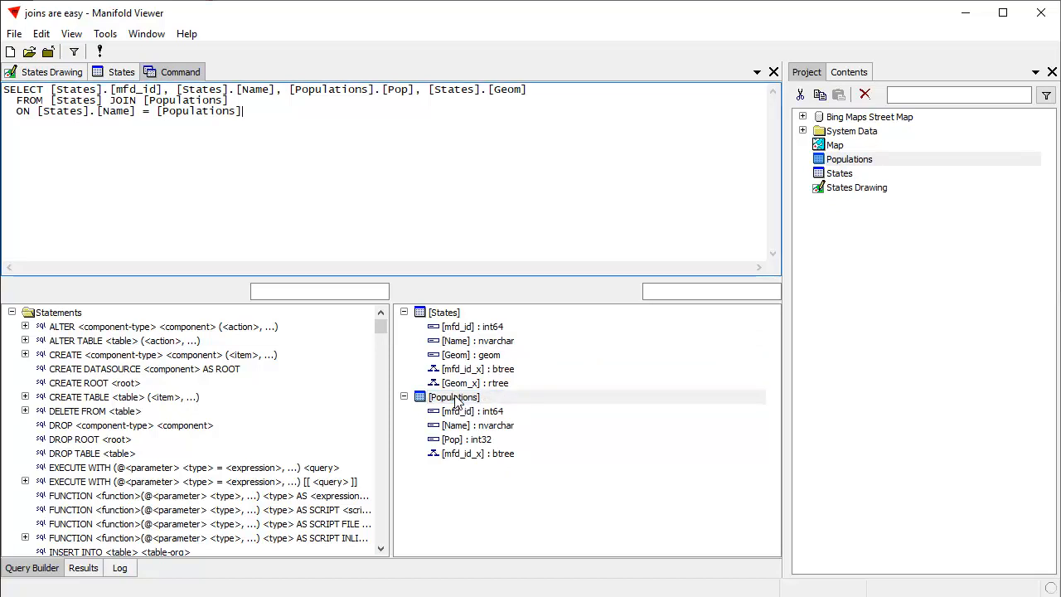
{"action": "type", "text": ".NM"}
{"action": "key", "text": "BackSpace"}
{"action": "key", "text": "BackSpace"}
{"action": "key", "text": "BackSpace"}
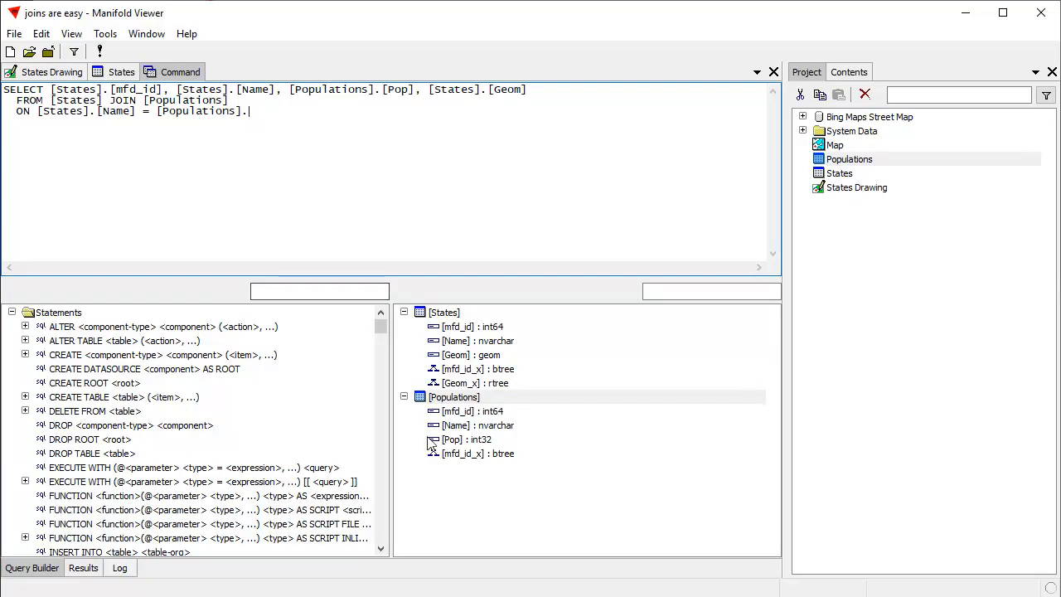
{"action": "double_click", "coordinate": [475, 425]}
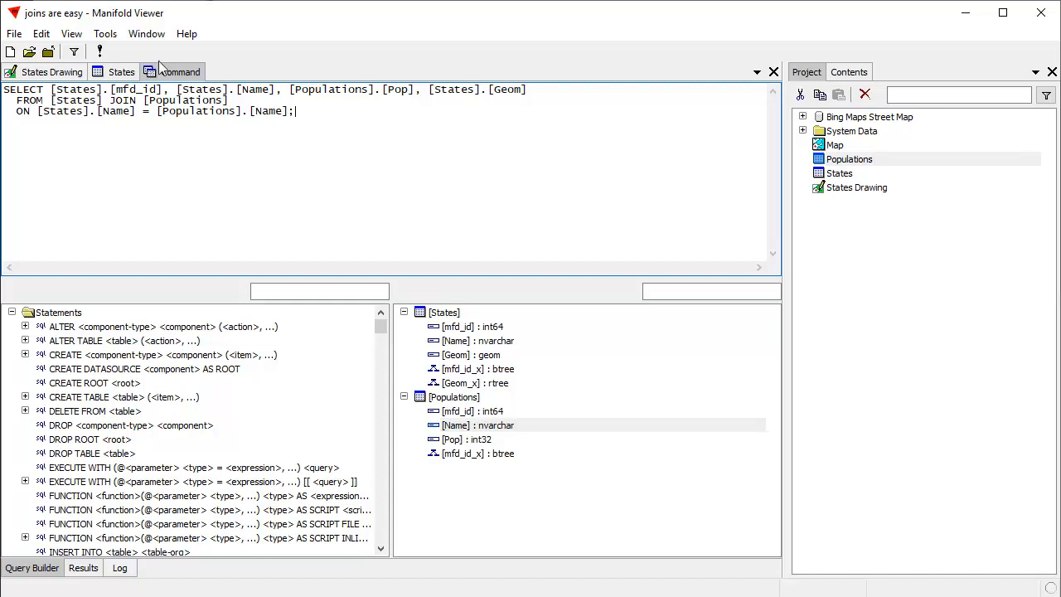
{"action": "left_click", "coordinate": [100, 52]}
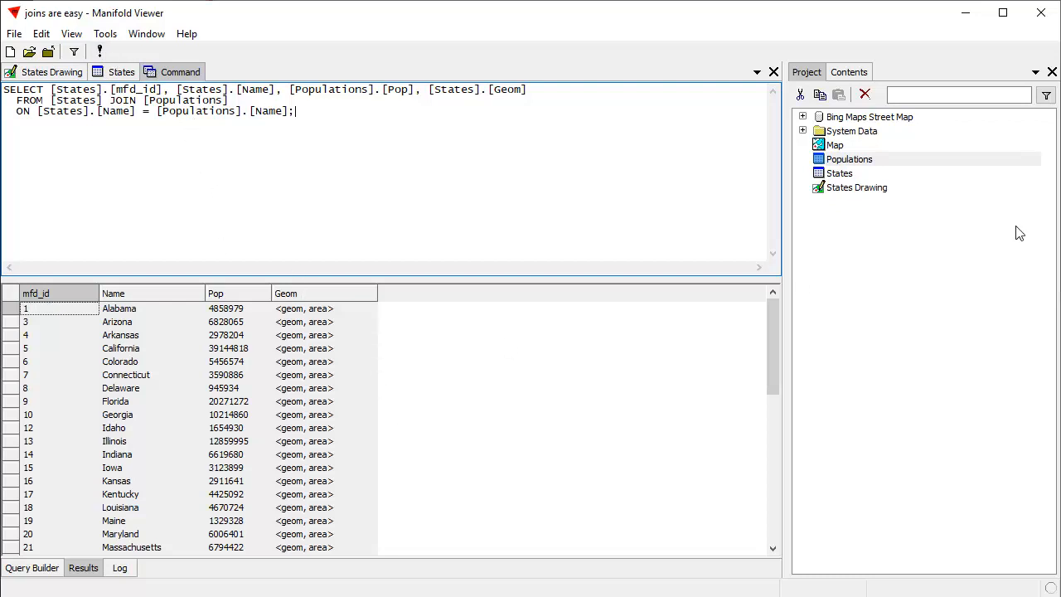
Open the Populations table and undock it as a floating window over the query results
{"action": "left_click", "coordinate": [865, 162]}
{"action": "double_click", "coordinate": [863, 158]}
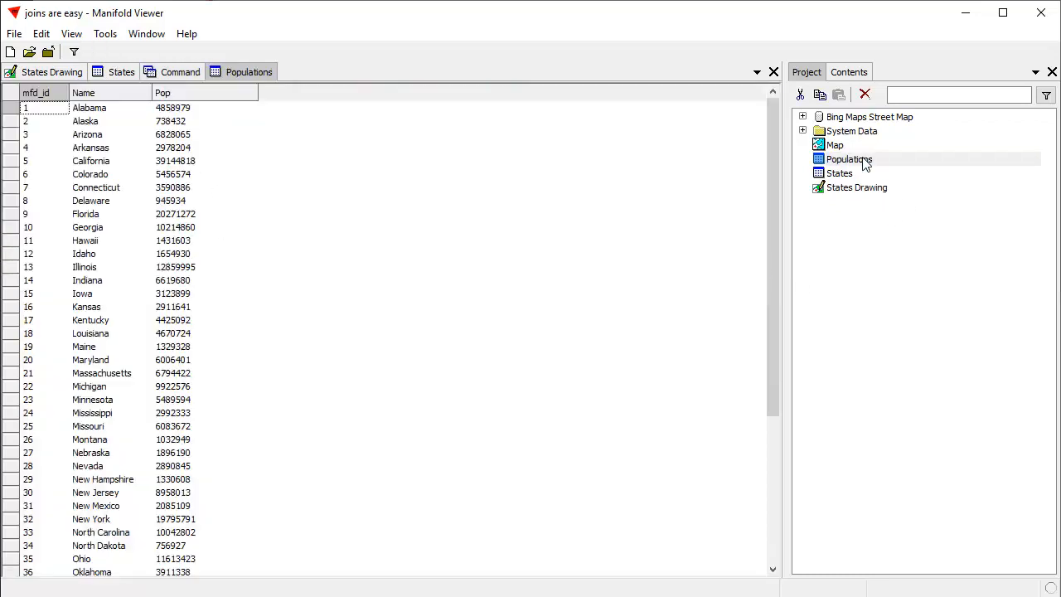
{"action": "left_click", "coordinate": [242, 68], "text": "alt"}
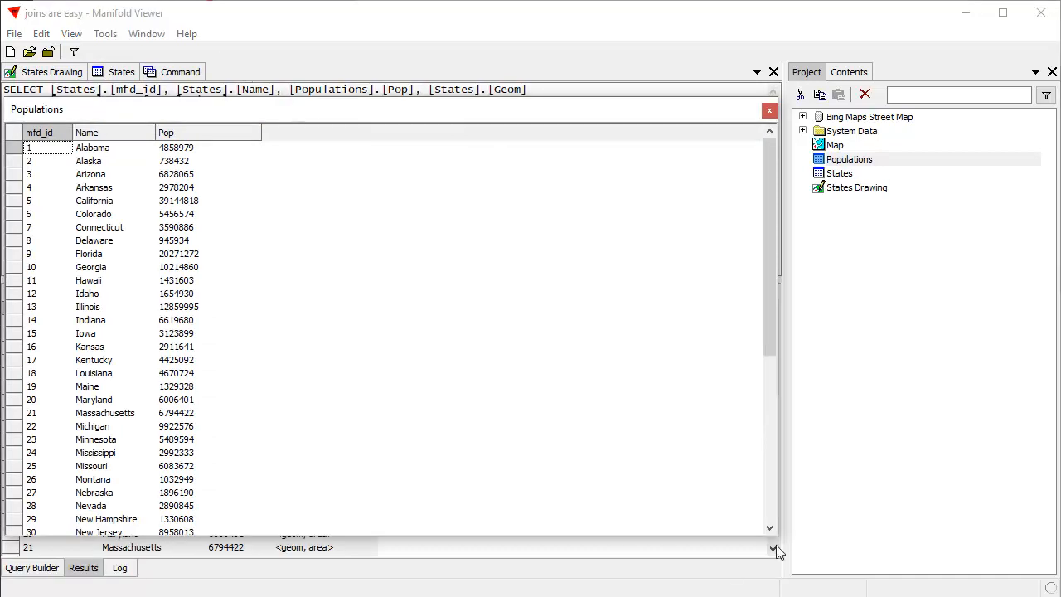
Compare the Populations and States tables side by side in small floating windows above the query results, and close both windows
{"action": "left_click_drag", "start_coordinate": [775, 540], "coordinate": [303, 250]}
{"action": "double_click", "coordinate": [844, 174]}
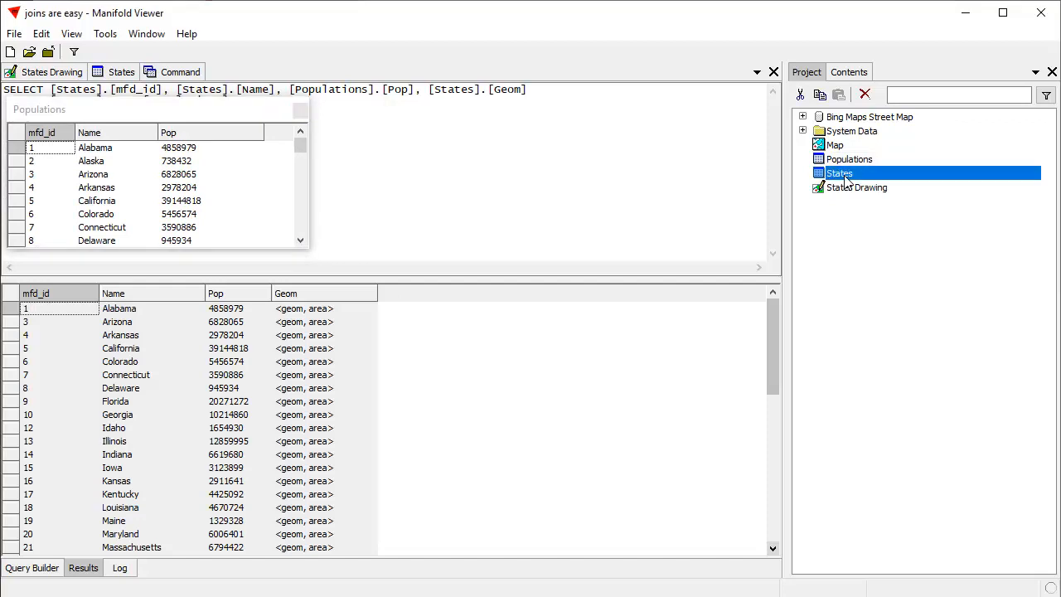
{"action": "left_click", "coordinate": [106, 69], "text": "alt"}
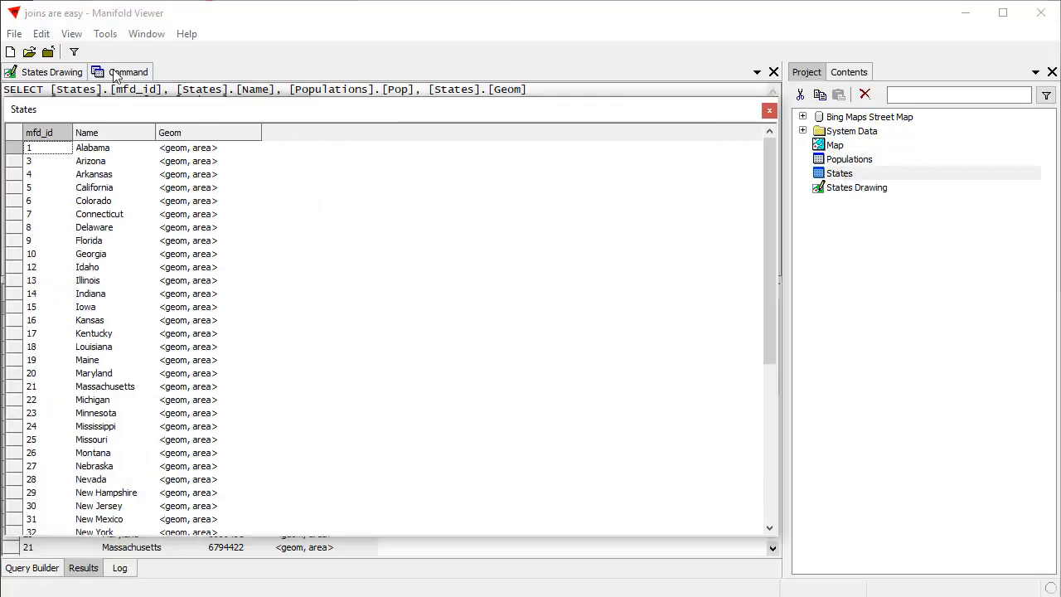
{"action": "left_click_drag", "start_coordinate": [776, 536], "coordinate": [290, 299]}
{"action": "left_click_drag", "start_coordinate": [208, 111], "coordinate": [551, 105]}
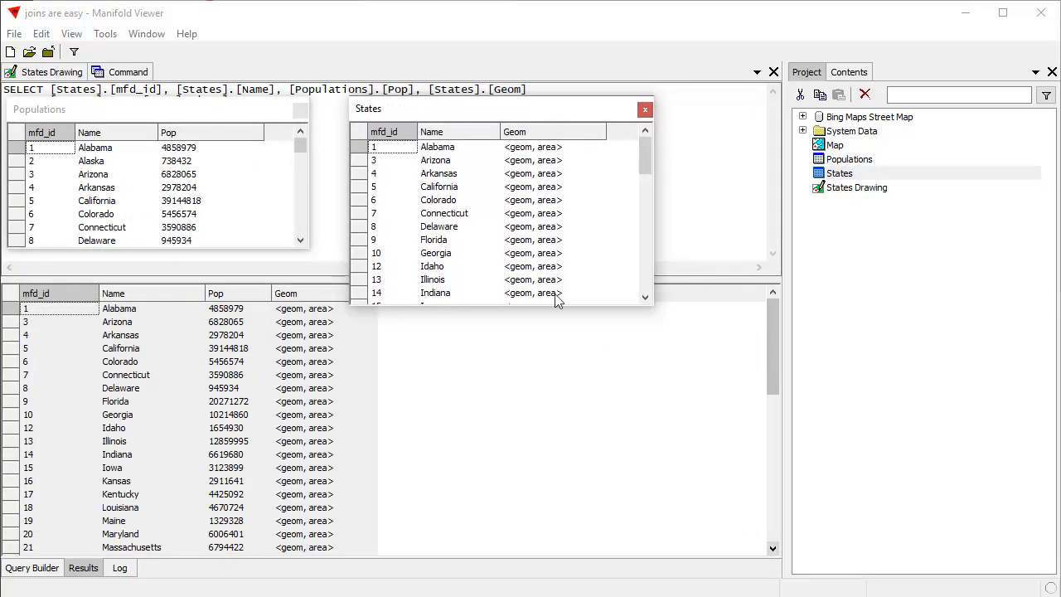
{"action": "left_click_drag", "start_coordinate": [601, 306], "coordinate": [605, 239]}
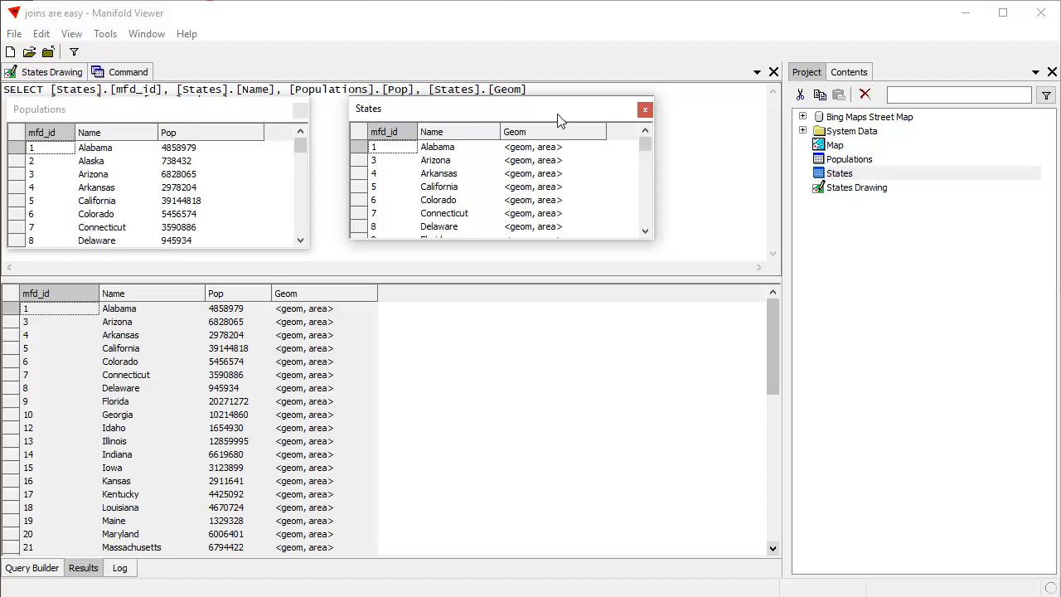
{"action": "left_click", "coordinate": [645, 110]}
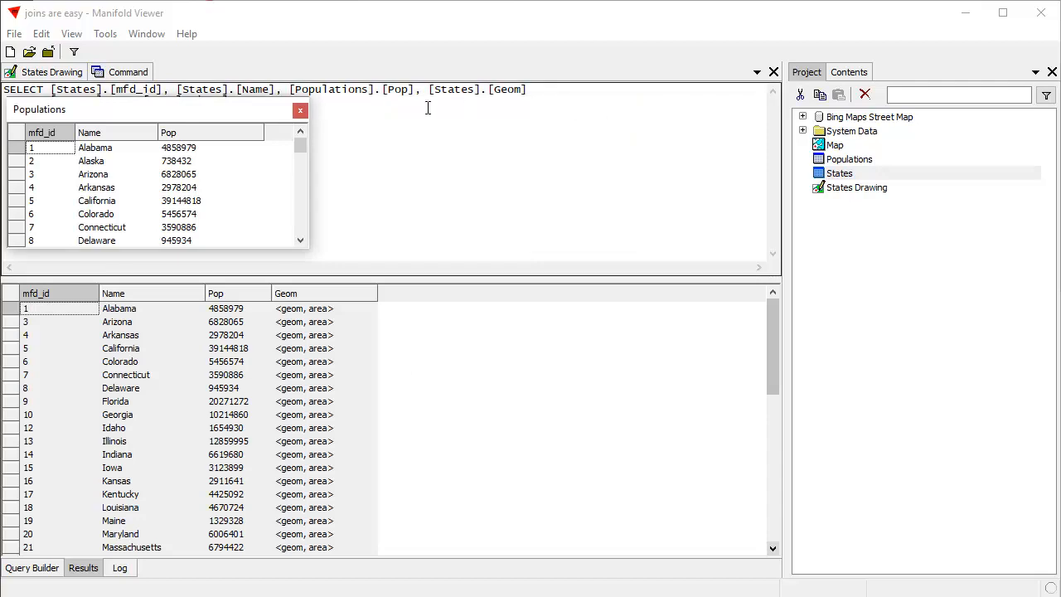
{"action": "left_click", "coordinate": [300, 108]}
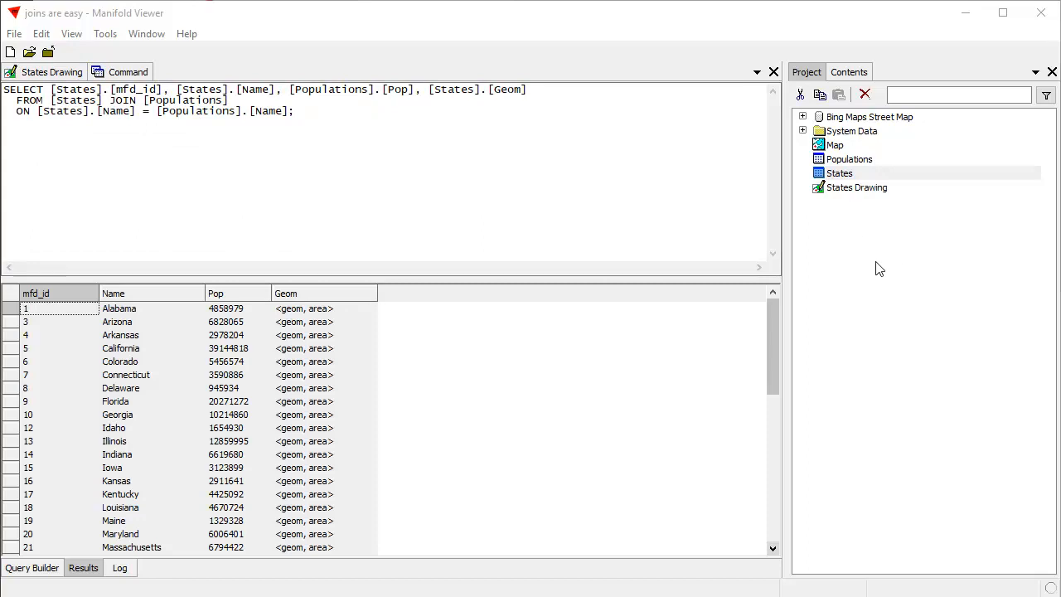
Add the line INTO [StatesPop] between the SELECT and FROM lines of the query and run it
{"action": "left_click", "coordinate": [556, 94]}
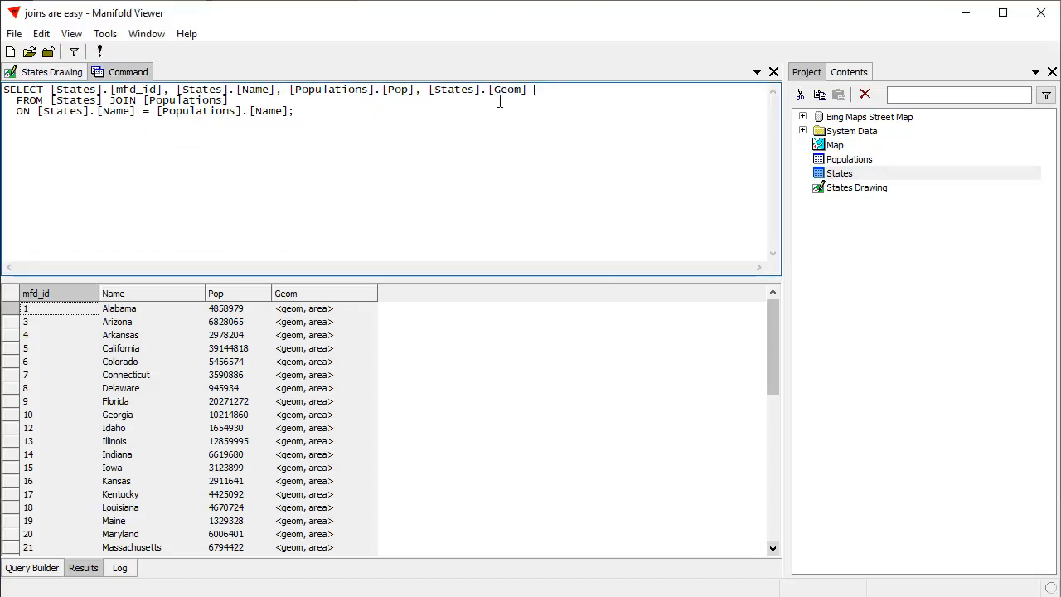
{"action": "key", "text": "Return"}
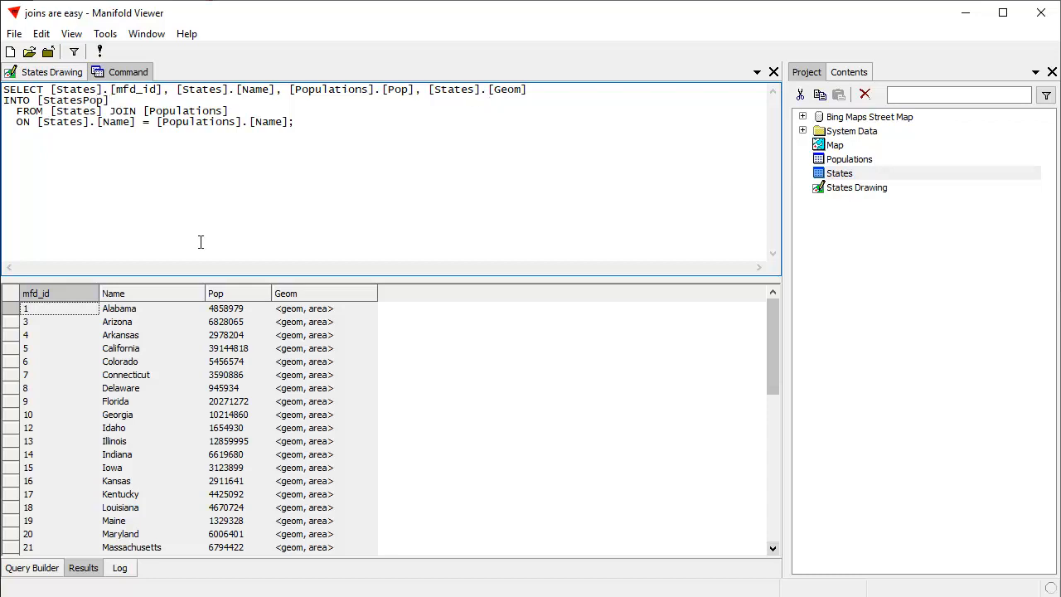
{"action": "left_click", "coordinate": [101, 51]}
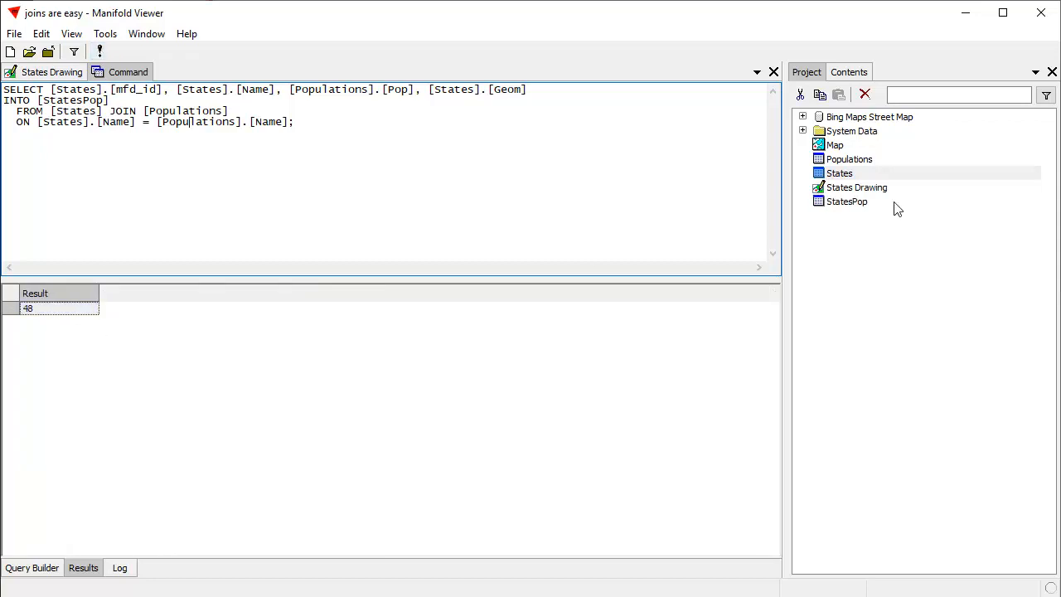
Open the StatesPop table to examine its fields and records
{"action": "left_click", "coordinate": [866, 206]}
{"action": "left_click", "coordinate": [866, 237]}
{"action": "left_click", "coordinate": [864, 205]}
{"action": "double_click", "coordinate": [865, 206]}
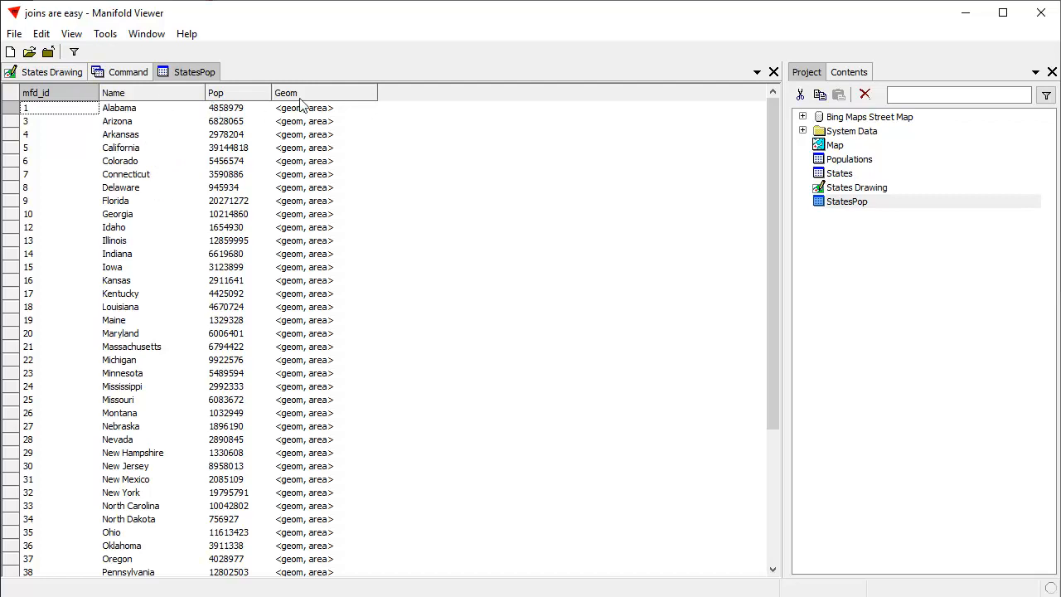
{"action": "left_click", "coordinate": [885, 306]}
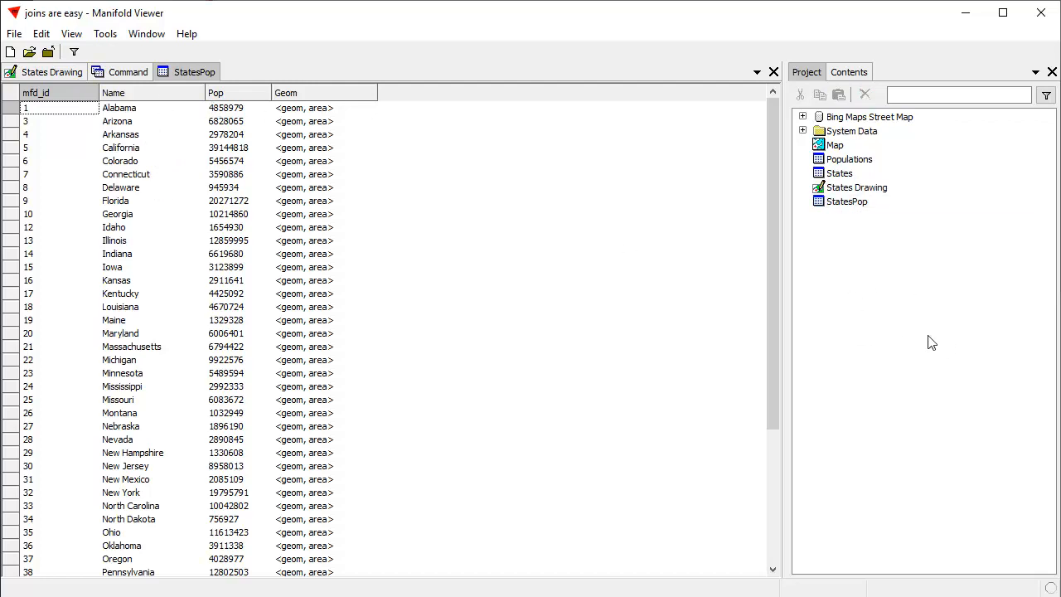
Create a drawing from the StatesPop table using the Geom field and the Latitude / Longitude coordinate system
{"action": "right_click", "coordinate": [848, 207]}
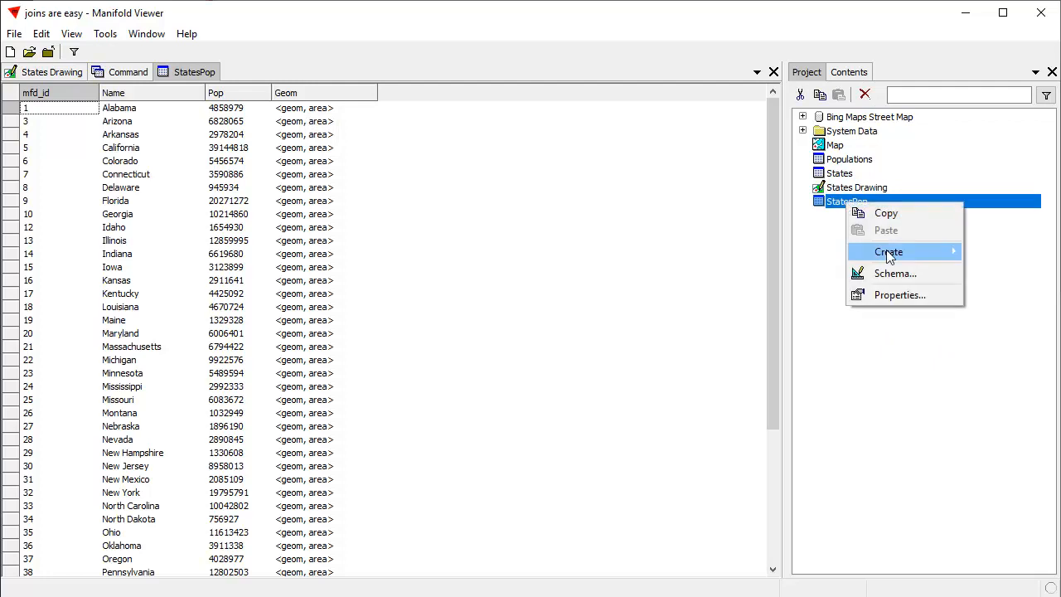
{"action": "mouse_move", "coordinate": [880, 253]}
{"action": "left_click", "coordinate": [756, 270]}
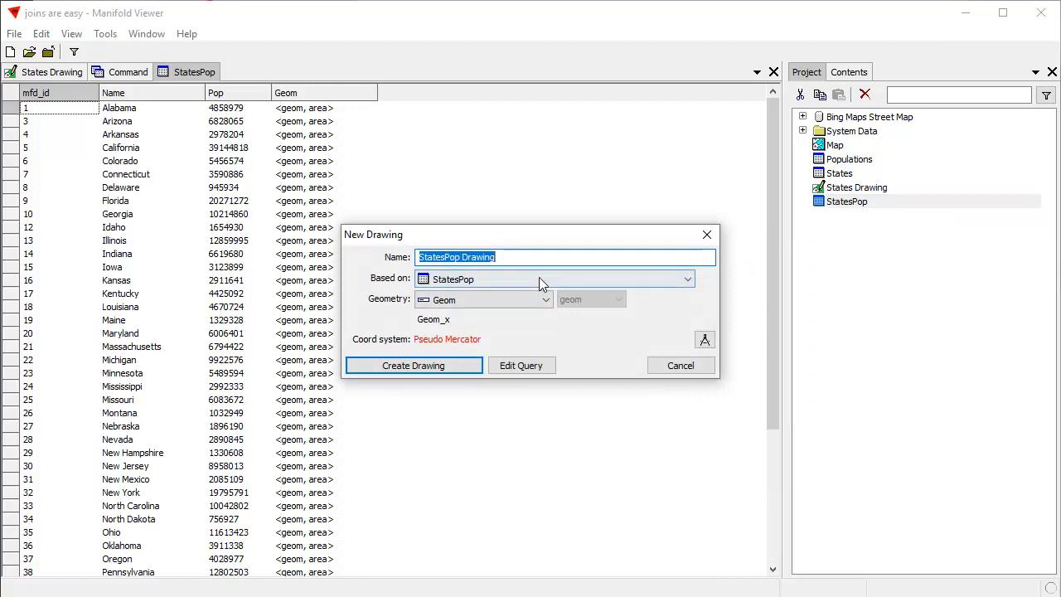
{"action": "left_click", "coordinate": [481, 300]}
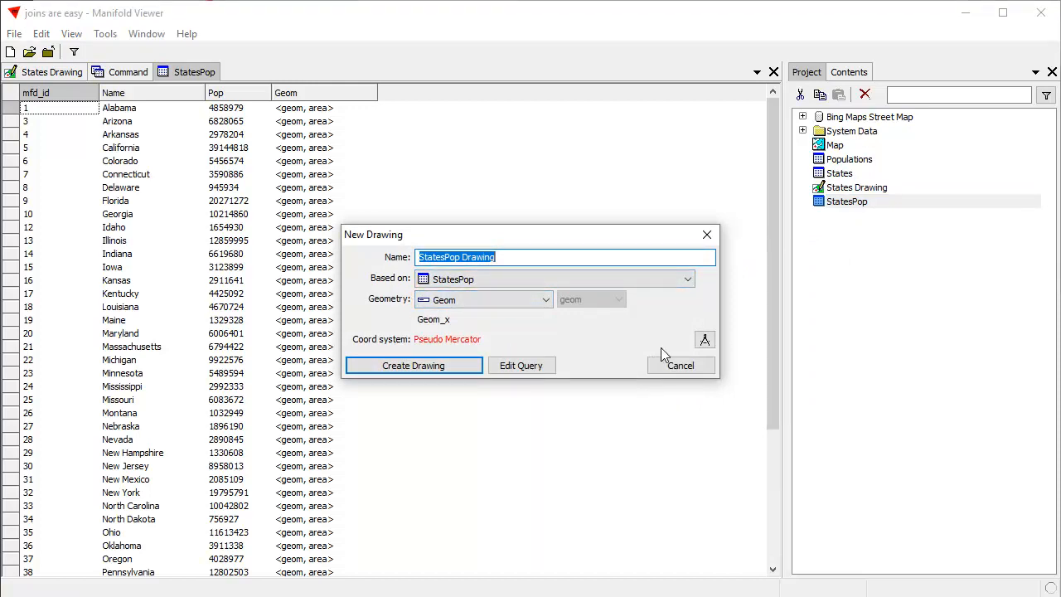
{"action": "left_click", "coordinate": [704, 340]}
{"action": "left_click", "coordinate": [572, 379]}
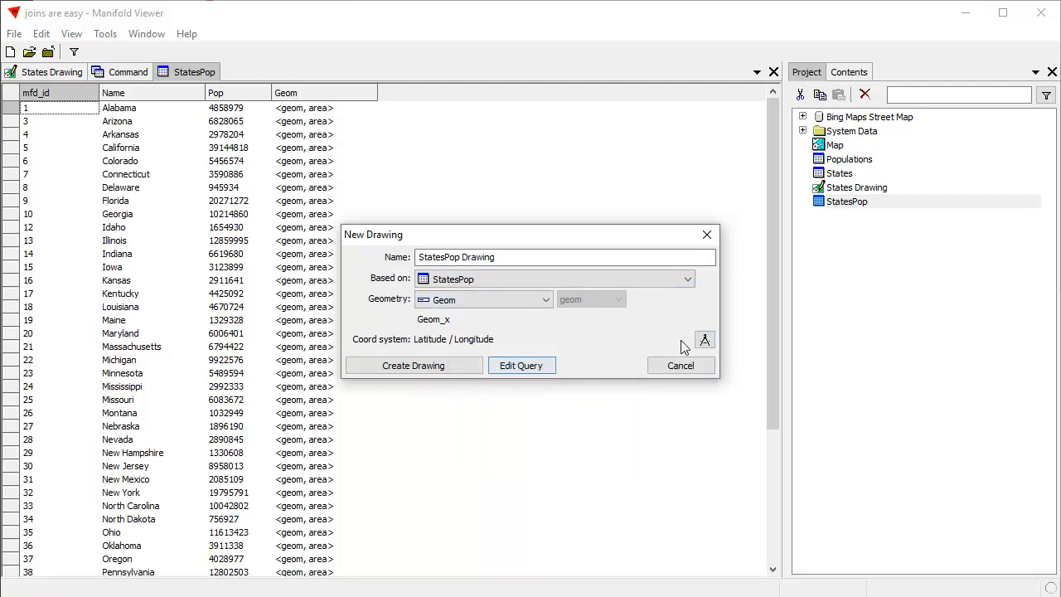
{"action": "left_click", "coordinate": [704, 341]}
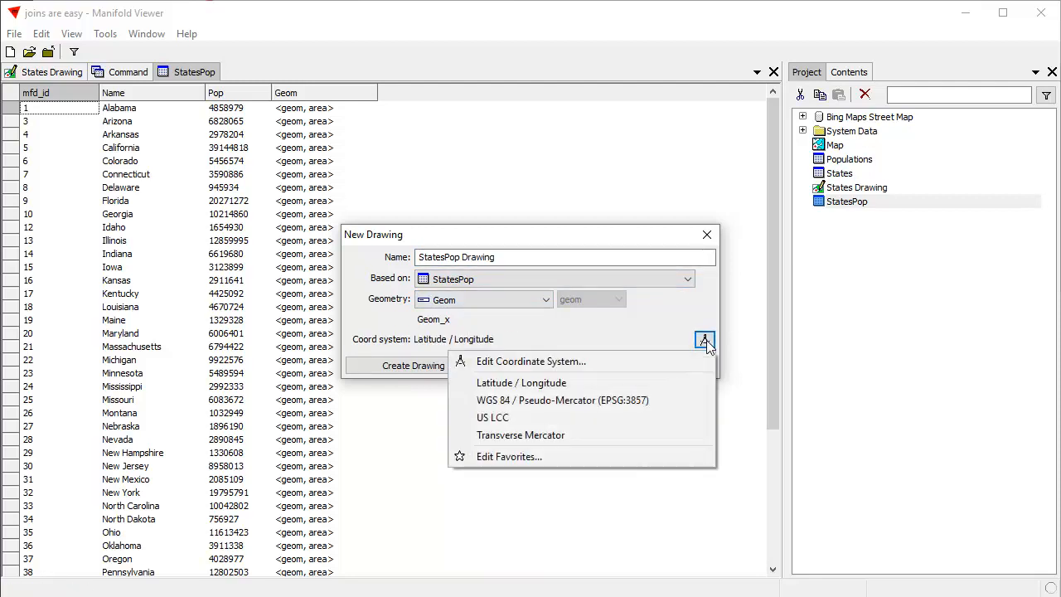
{"action": "left_click", "coordinate": [576, 382]}
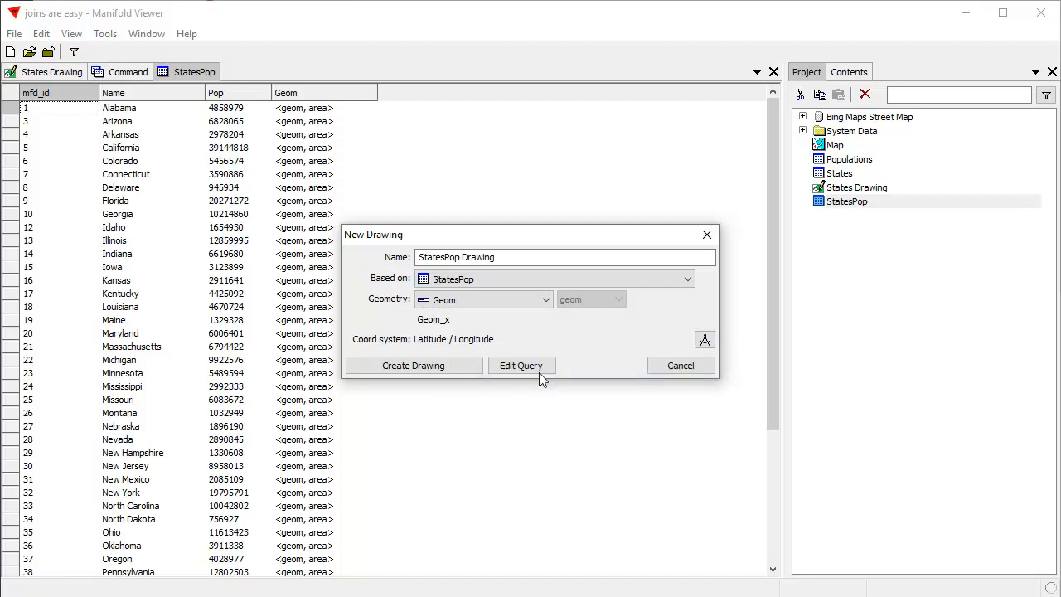
{"action": "left_click", "coordinate": [457, 369]}
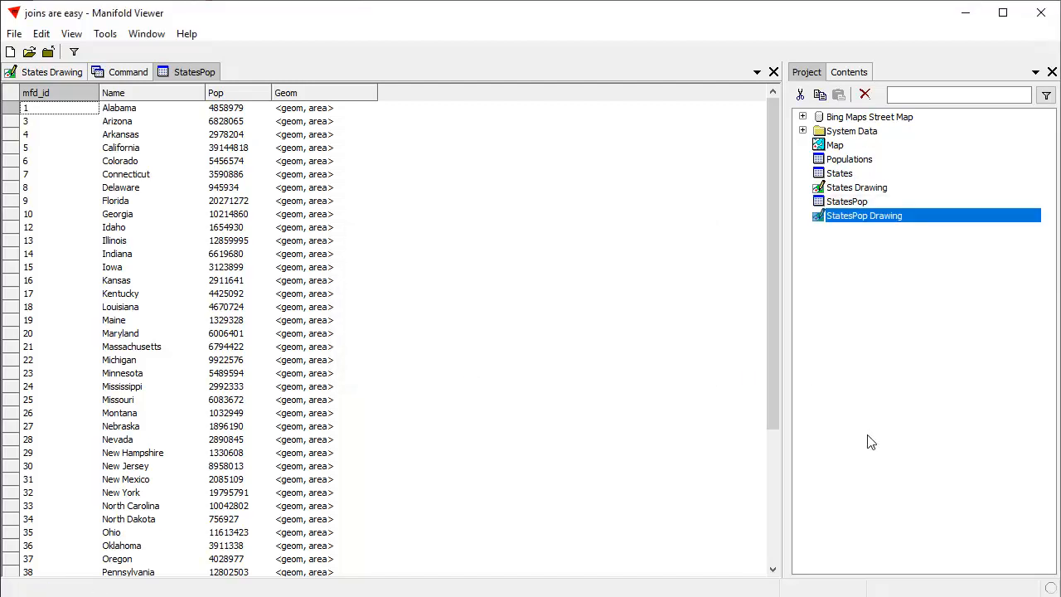
Open StatesPop Drawing and compare its map with States Drawing
{"action": "double_click", "coordinate": [898, 218]}
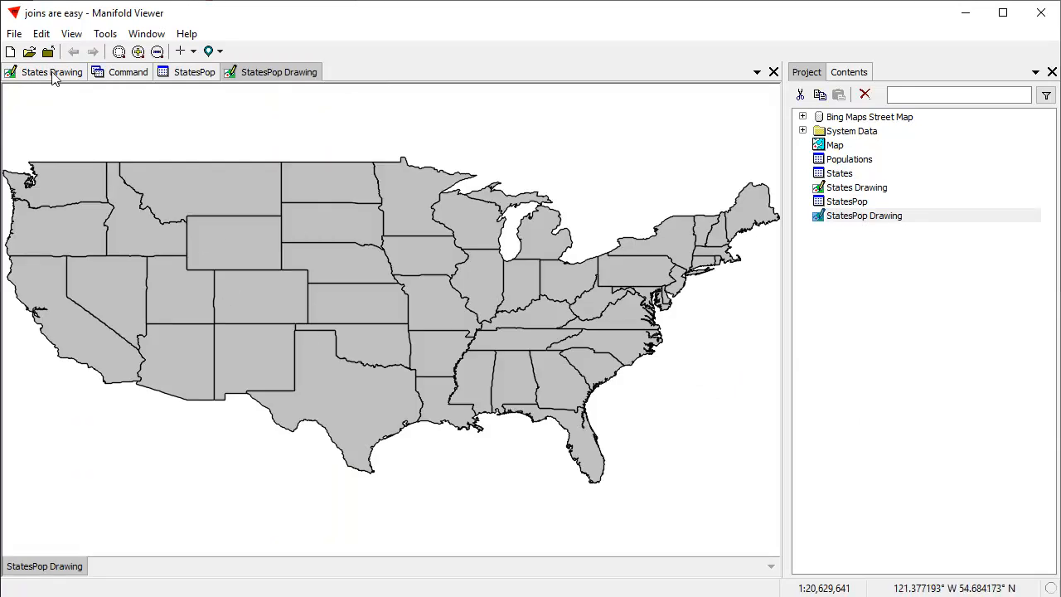
{"action": "left_click", "coordinate": [52, 75]}
{"action": "left_click", "coordinate": [261, 75]}
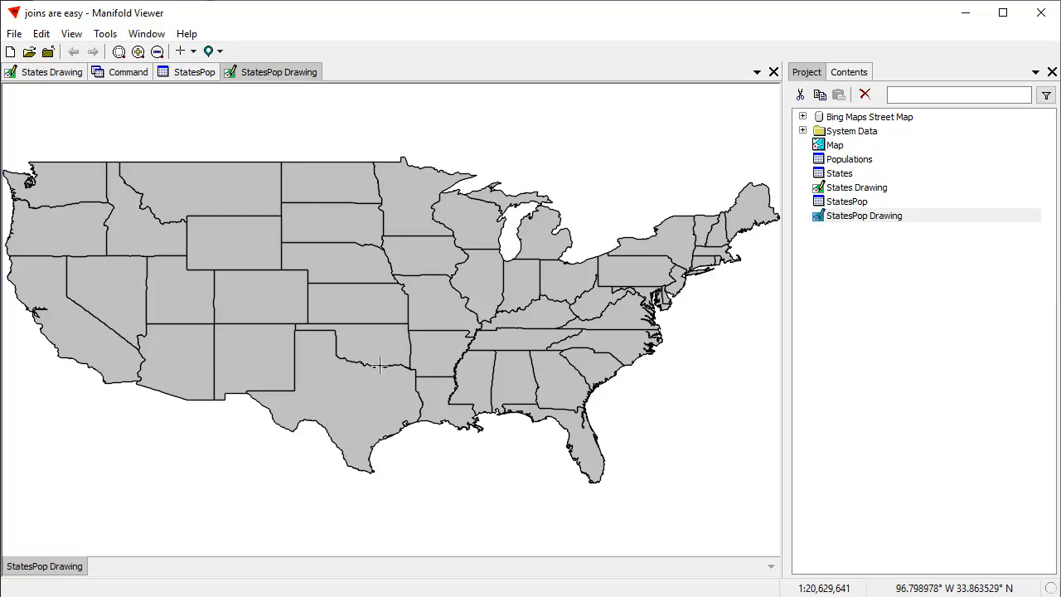
Inspect New Mexico's attribute values in StatesPop Drawing and States Drawing, and clear the pick in StatesPop Drawing
{"action": "left_click", "coordinate": [250, 354]}
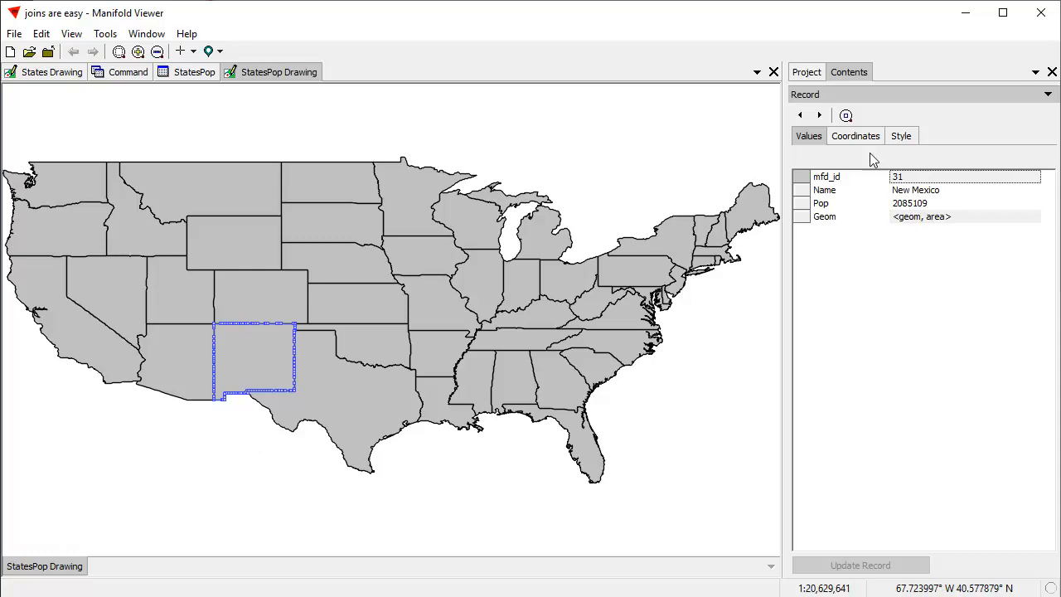
{"action": "left_click", "coordinate": [52, 72]}
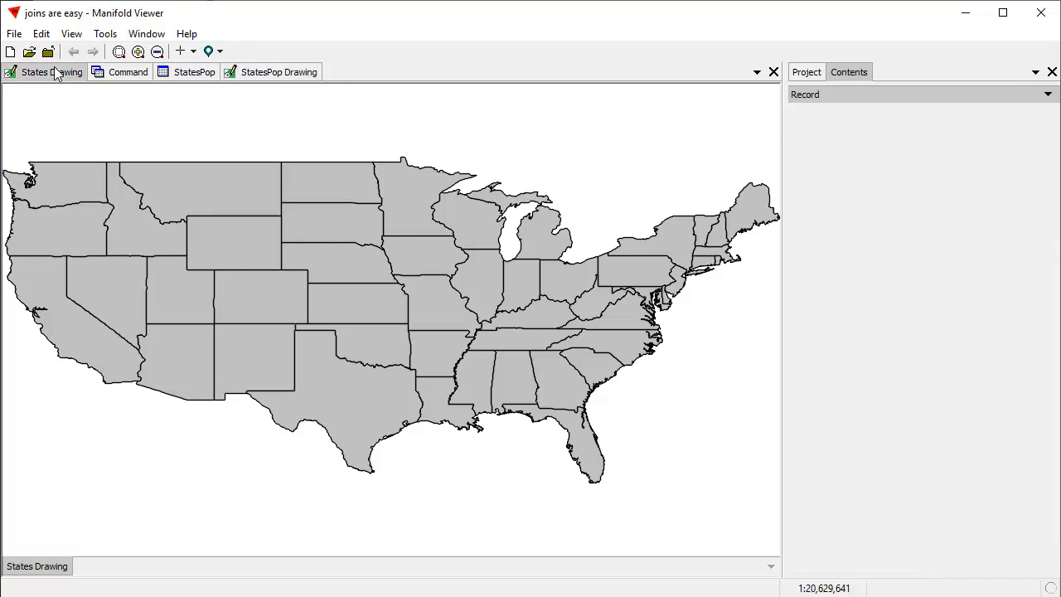
{"action": "left_click", "coordinate": [248, 357]}
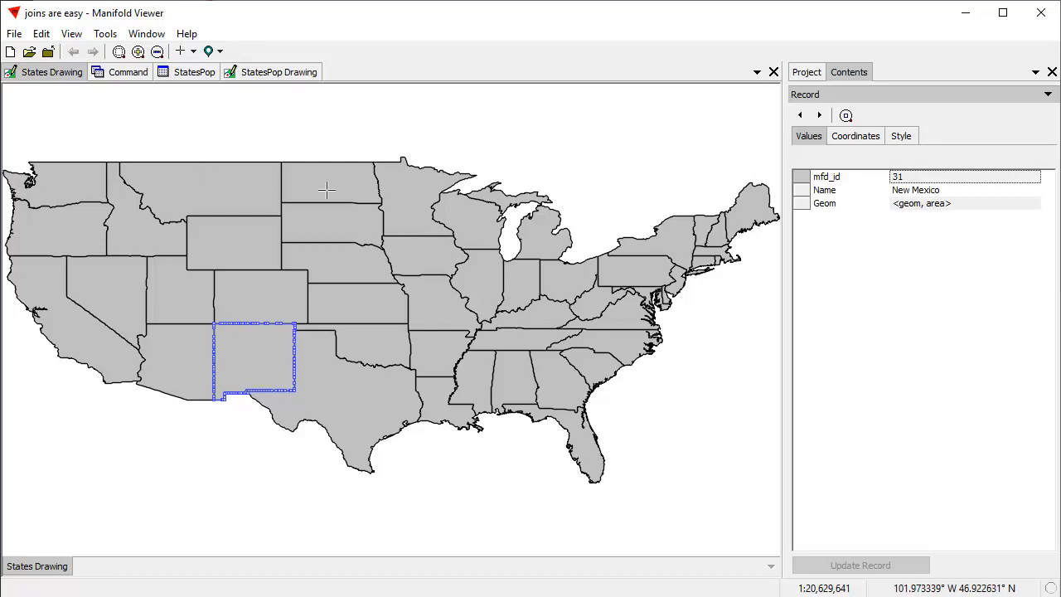
{"action": "left_click", "coordinate": [274, 73]}
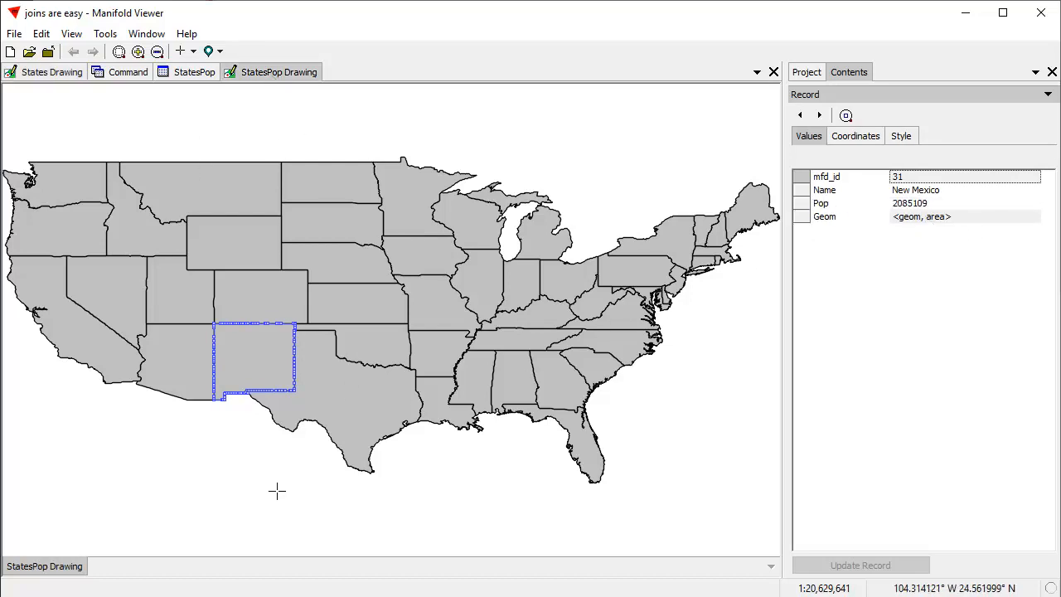
{"action": "left_click", "coordinate": [246, 445]}
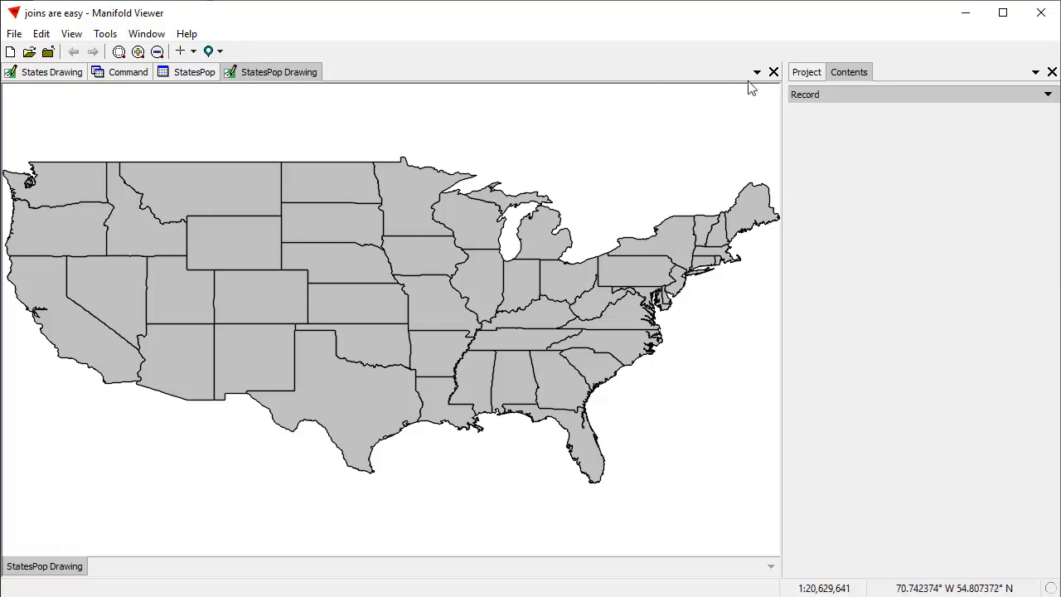
Close StatesPop Drawing and the StatesPop table, returning to the query and the project's component list
{"action": "left_click", "coordinate": [773, 72]}
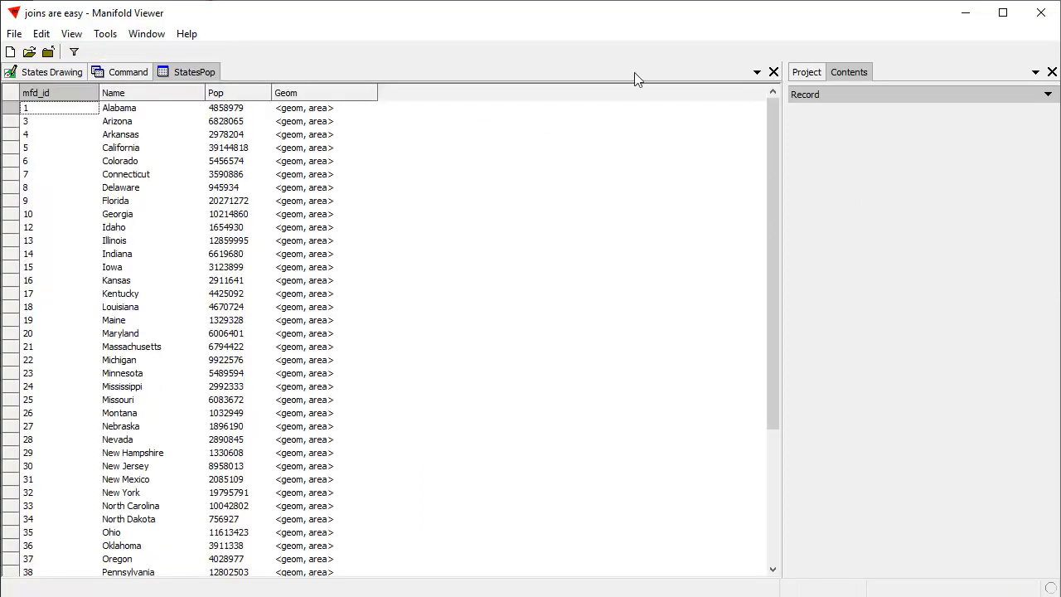
{"action": "left_click", "coordinate": [774, 72]}
{"action": "left_click", "coordinate": [807, 72]}
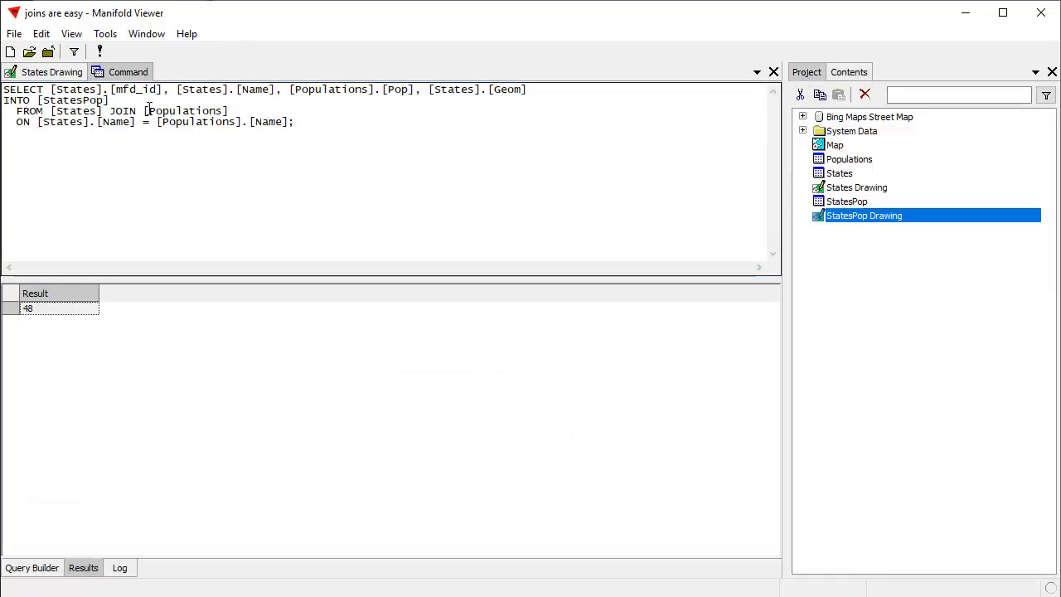
Remove the INTO [StatesPop] line from the query and run the plain SELECT again
{"action": "left_click_drag", "start_coordinate": [138, 100], "coordinate": [3, 100]}
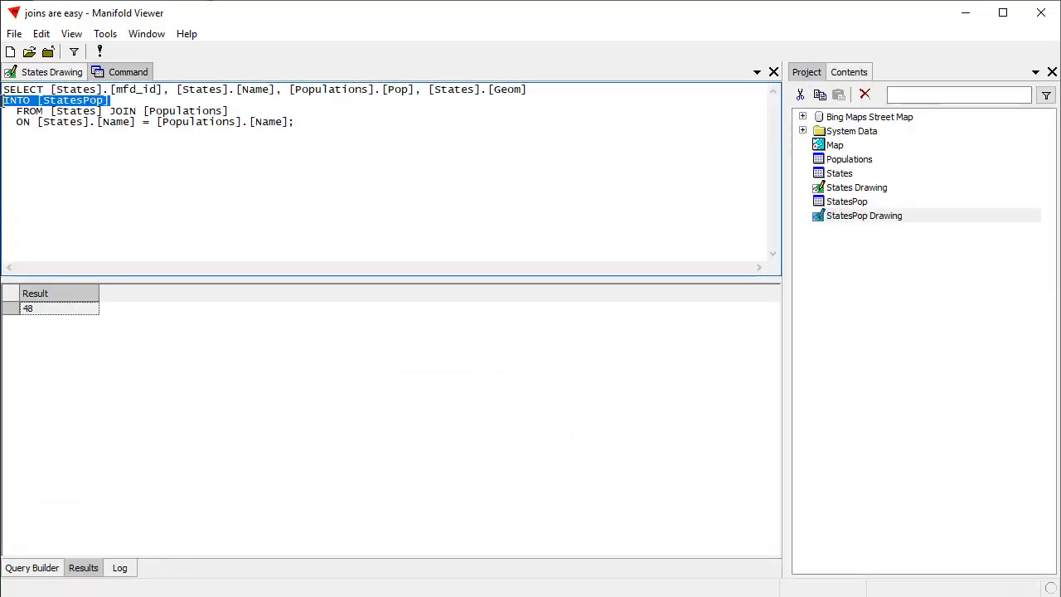
{"action": "key", "text": "Delete"}
{"action": "key", "text": "Delete"}
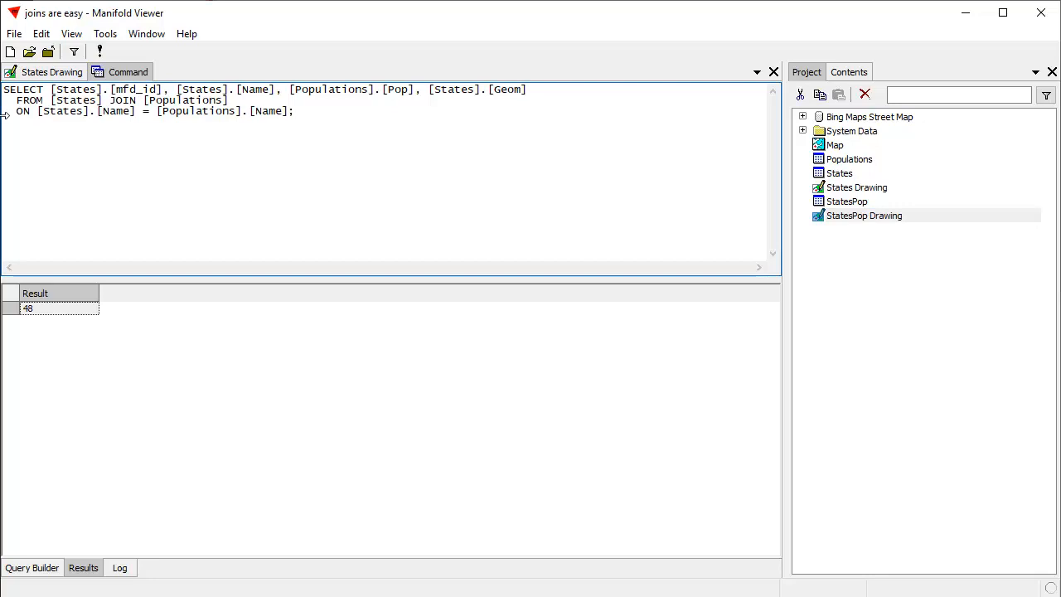
{"action": "left_click", "coordinate": [99, 52]}
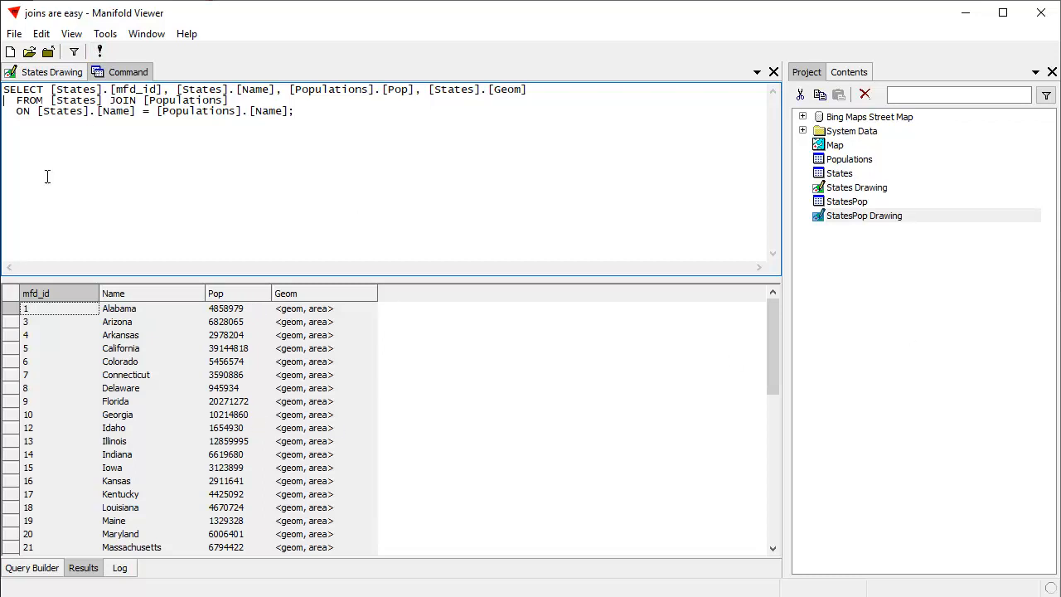
Save the command text as a query in the project and name it States_with_populations
{"action": "left_click", "coordinate": [41, 33]}
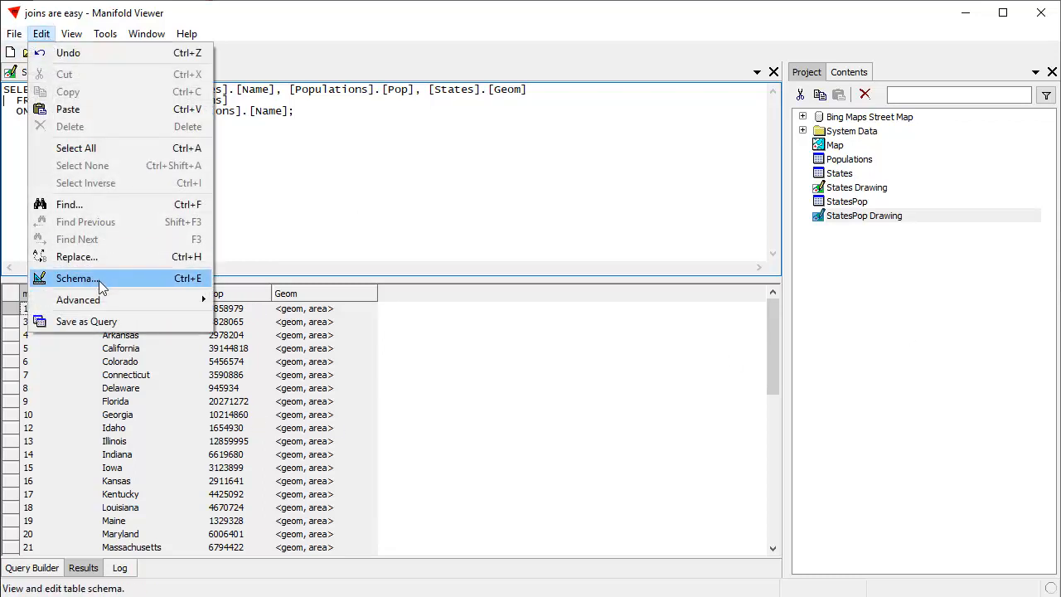
{"action": "left_click", "coordinate": [86, 322]}
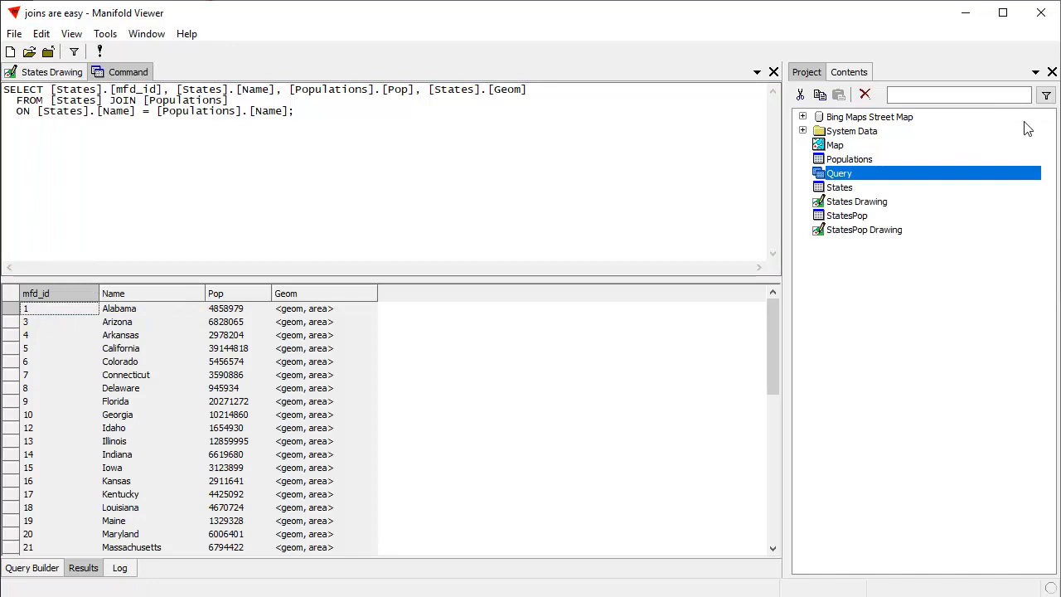
{"action": "left_click", "coordinate": [870, 174]}
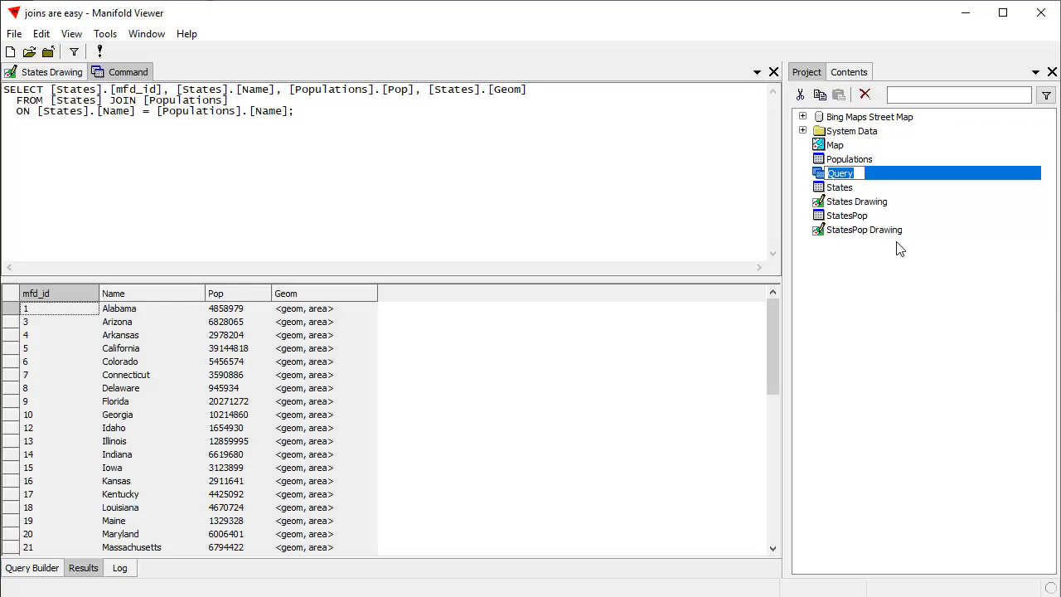
{"action": "type", "text": "States_with_populations"}
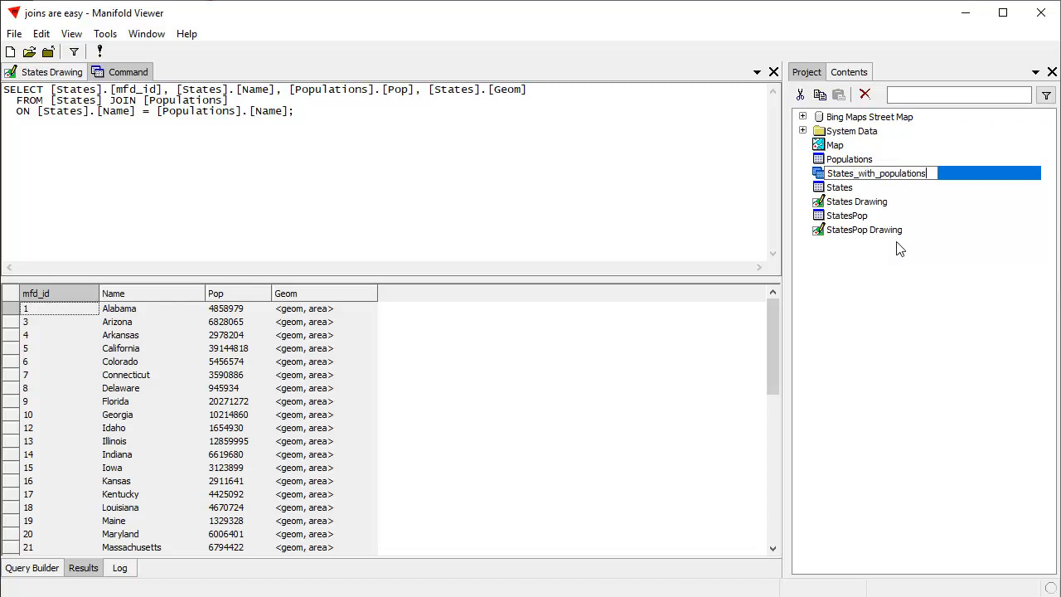
{"action": "key", "text": "Return"}
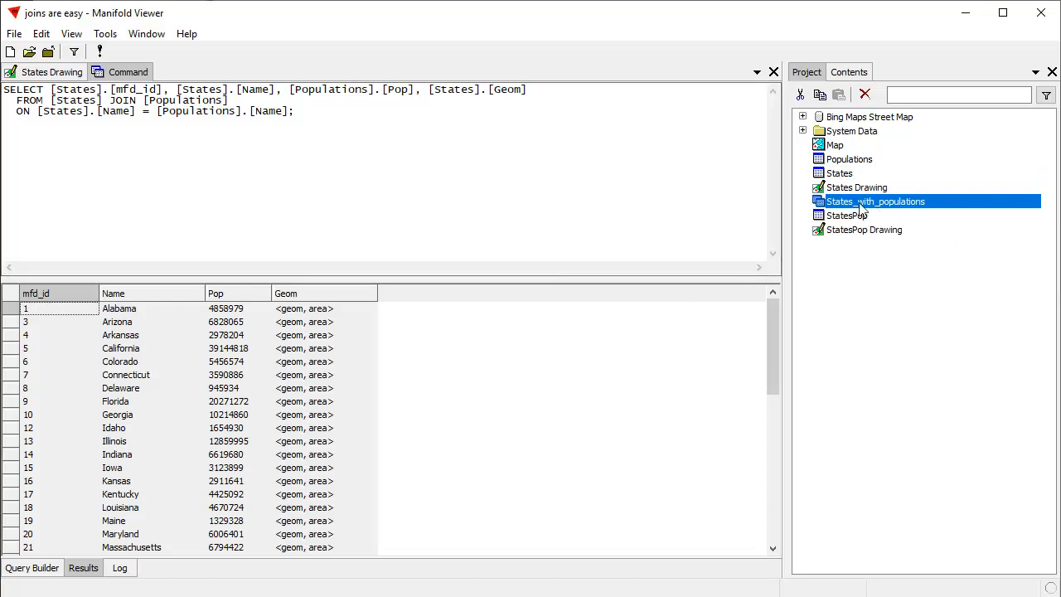
Create a drawing named States_with_populations Drawing from the States_with_populations query, using the Geom field and the Latitude / Longitude coordinate system
{"action": "right_click", "coordinate": [886, 205]}
{"action": "mouse_move", "coordinate": [923, 247]}
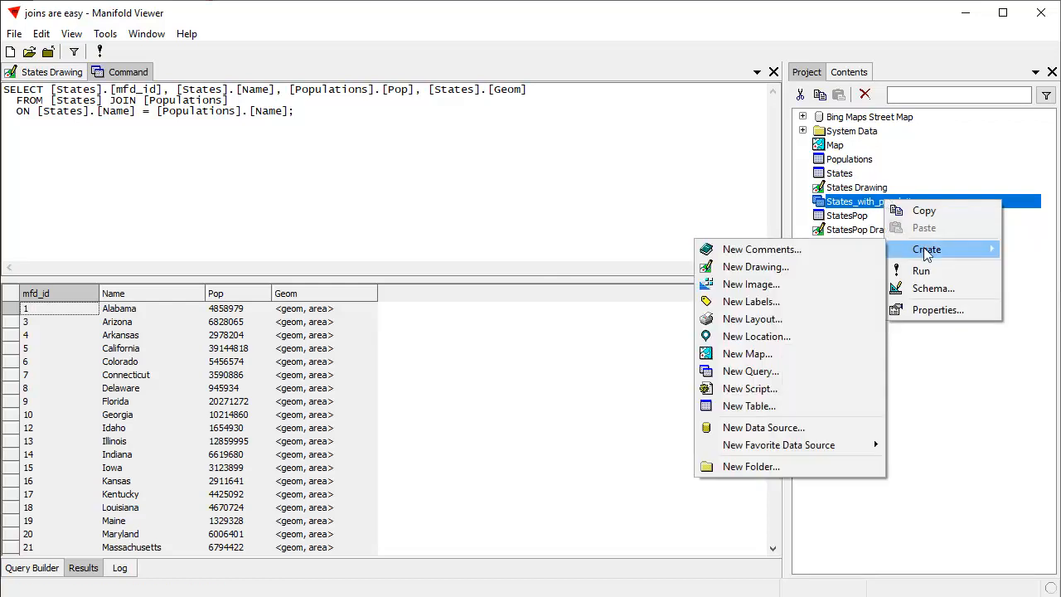
{"action": "left_click", "coordinate": [755, 266]}
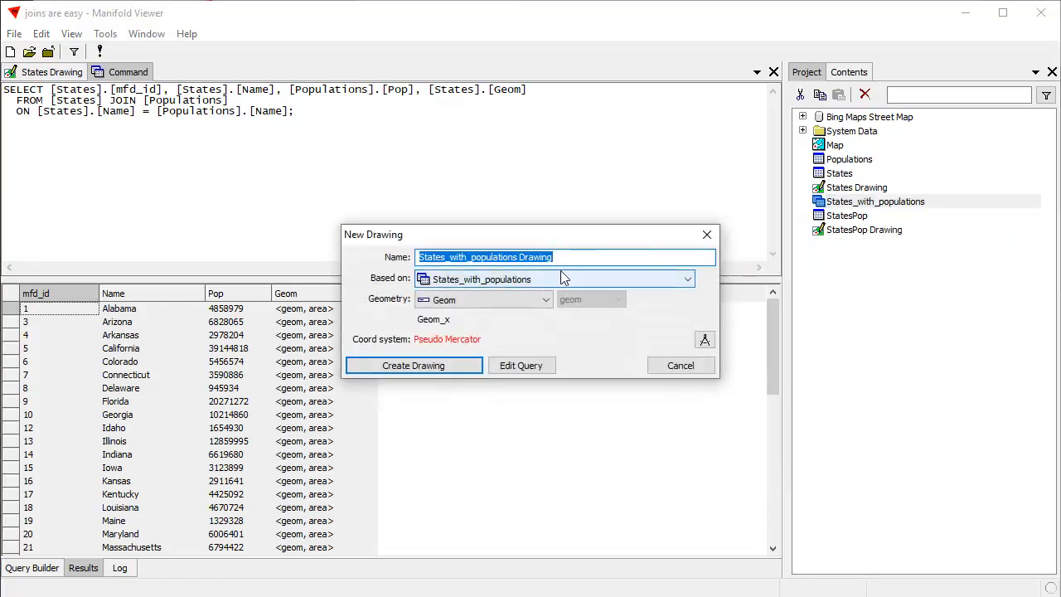
{"action": "left_click", "coordinate": [705, 339]}
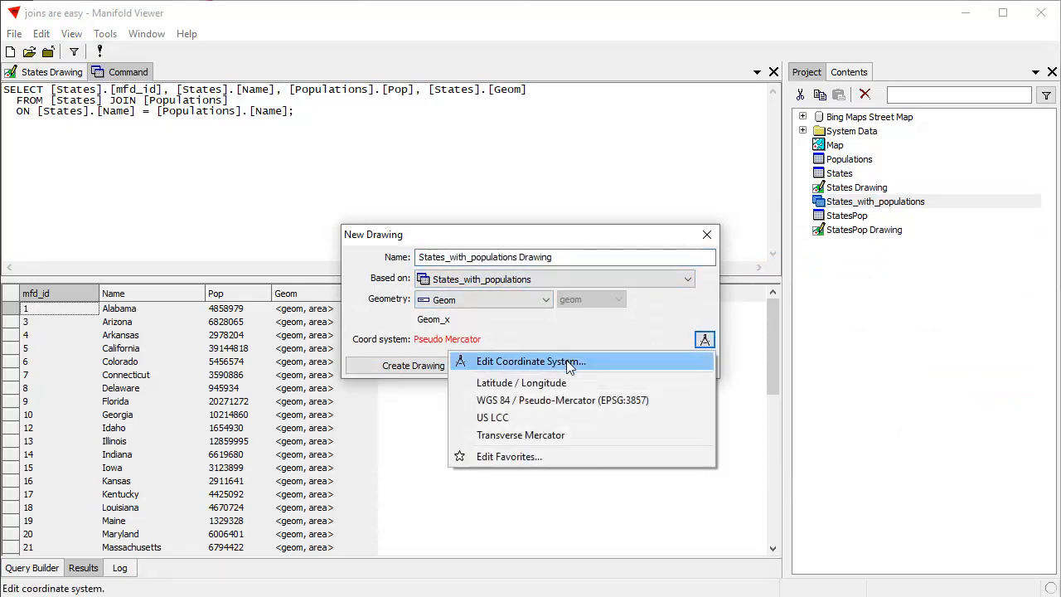
{"action": "left_click", "coordinate": [551, 382]}
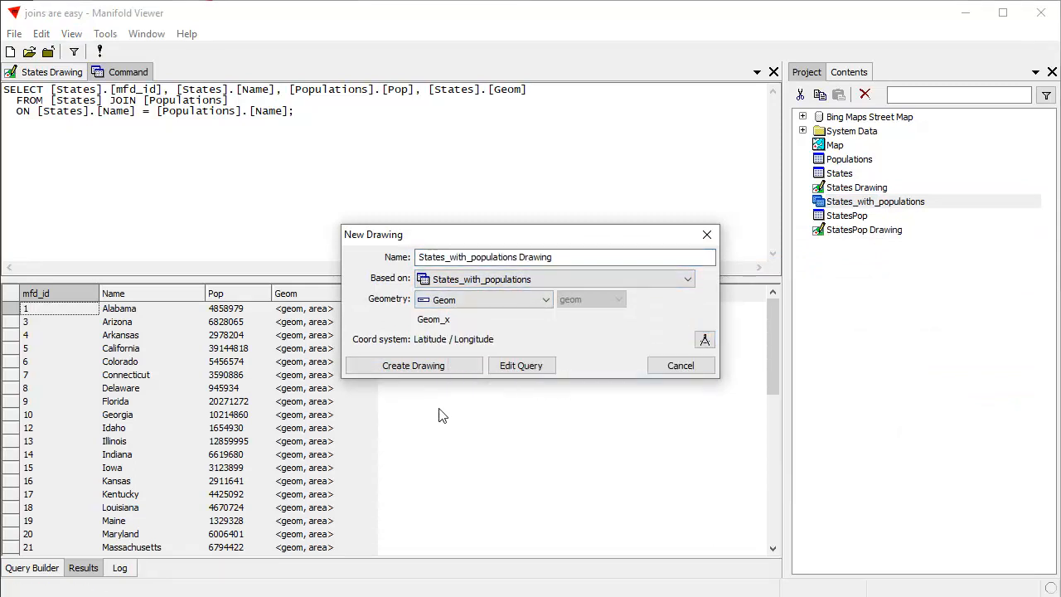
{"action": "left_click", "coordinate": [442, 365]}
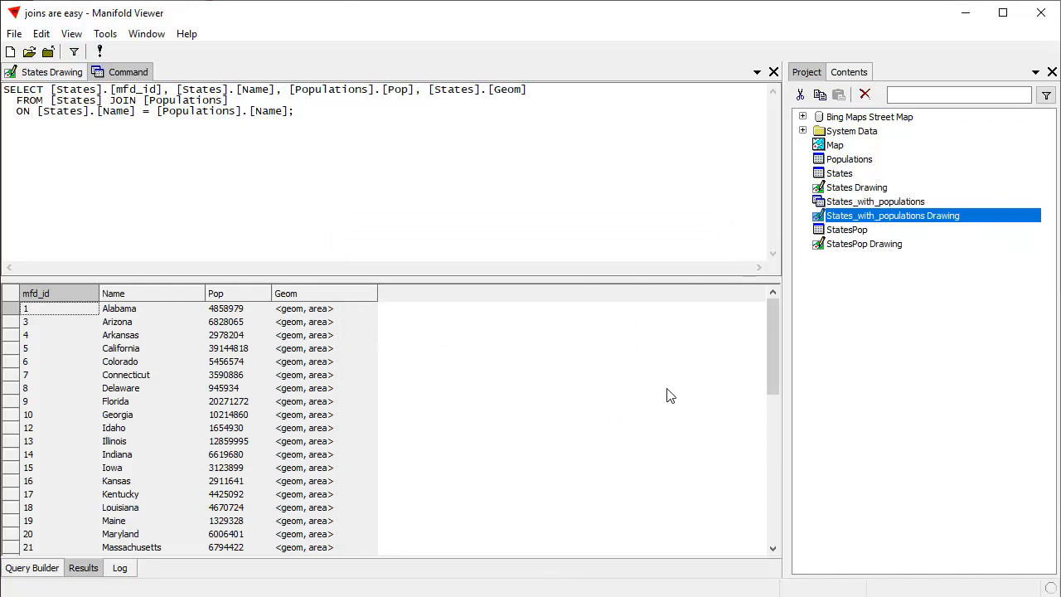
Close the Command window, open States_with_populations Drawing to view the states up close, and close the open drawings
{"action": "left_click", "coordinate": [774, 72]}
{"action": "double_click", "coordinate": [863, 217]}
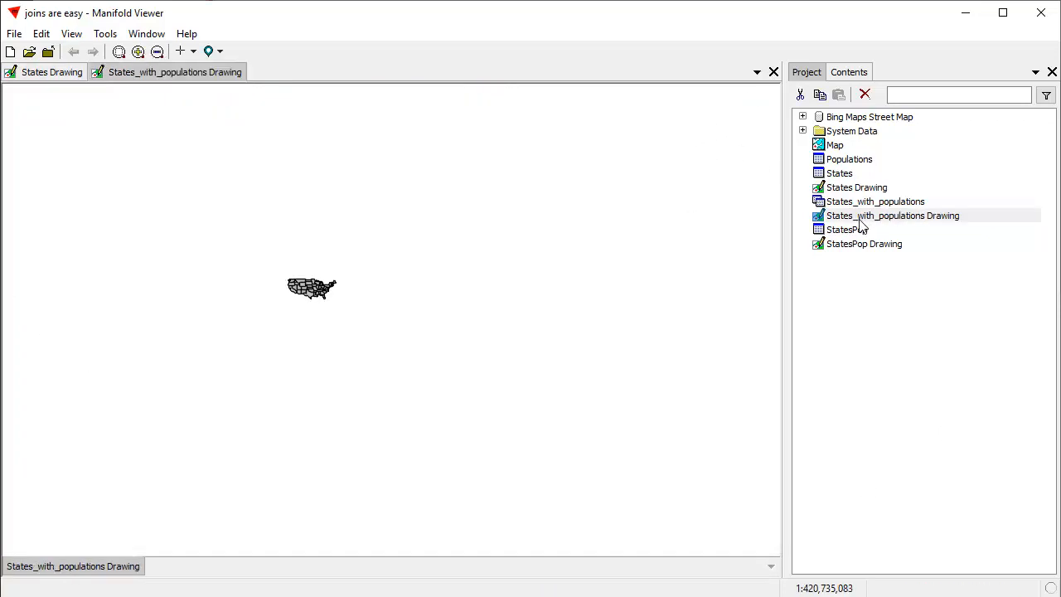
{"action": "left_click_drag", "start_coordinate": [285, 275], "coordinate": [371, 311]}
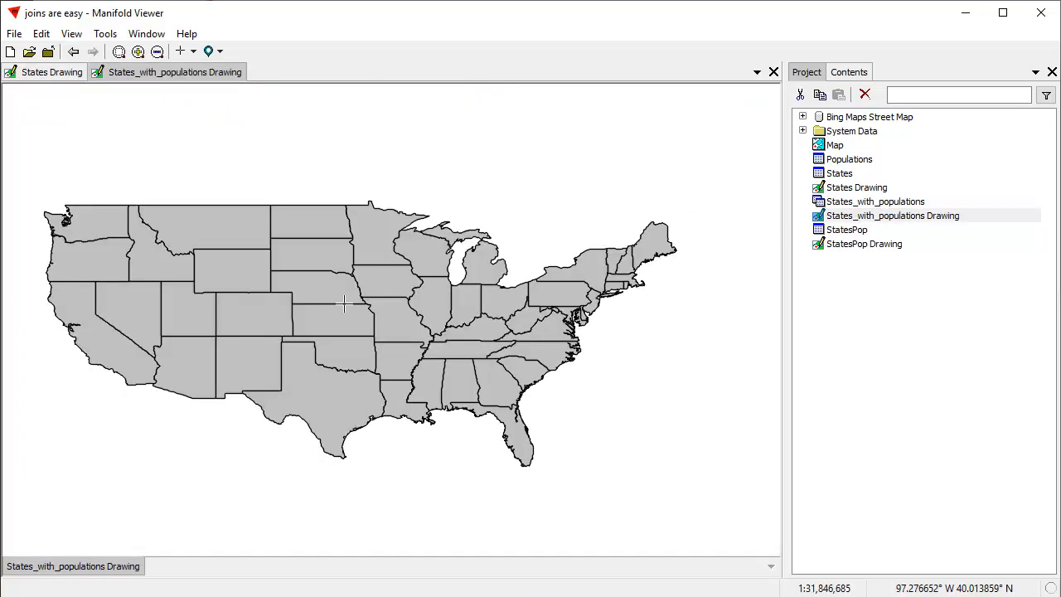
{"action": "left_click_drag", "start_coordinate": [721, 191], "coordinate": [718, 479]}
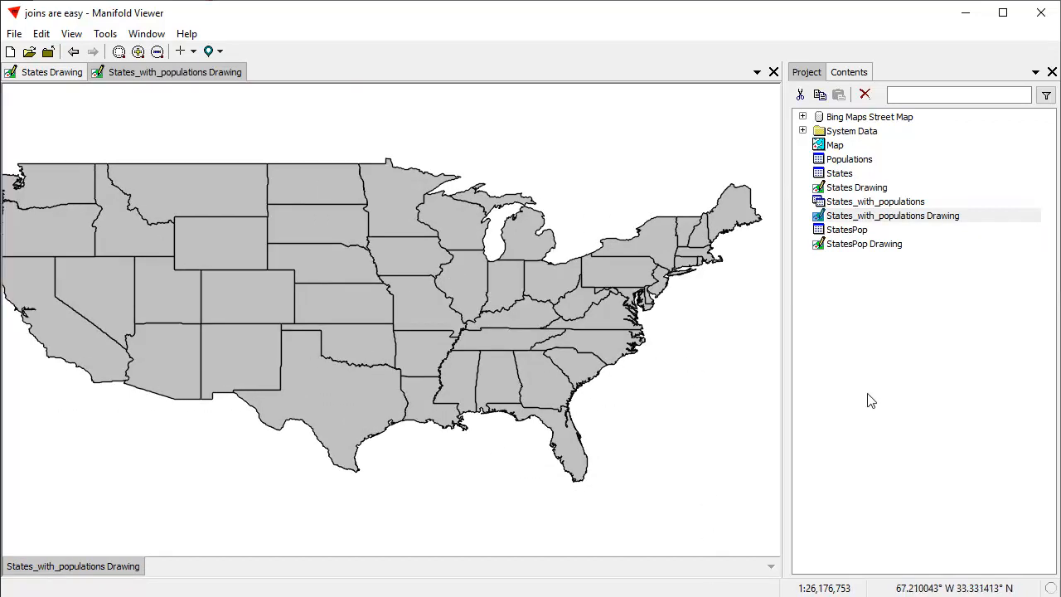
{"action": "left_click", "coordinate": [774, 72]}
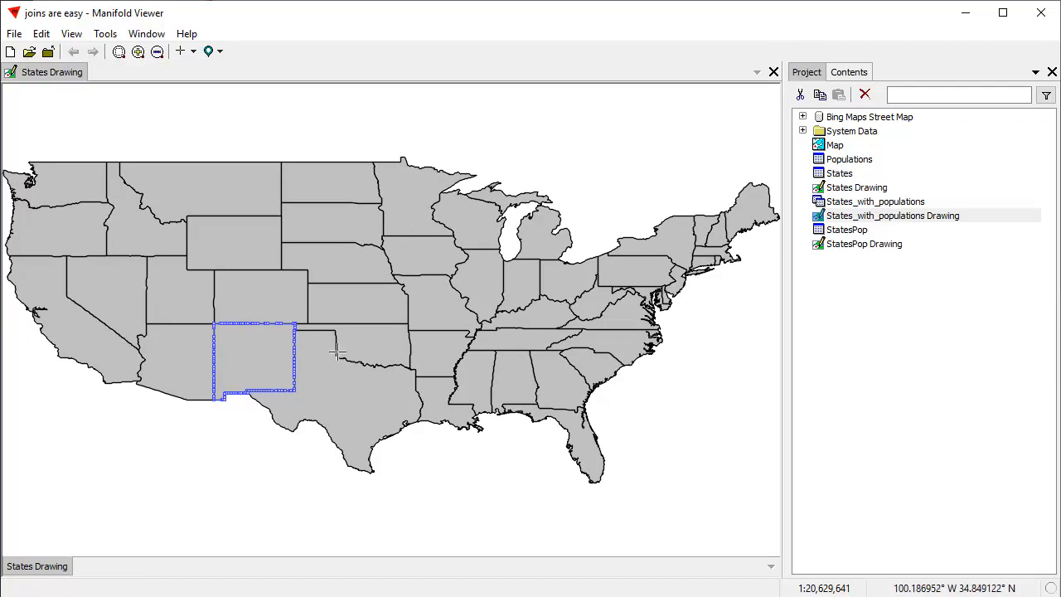
{"action": "left_click", "coordinate": [774, 72]}
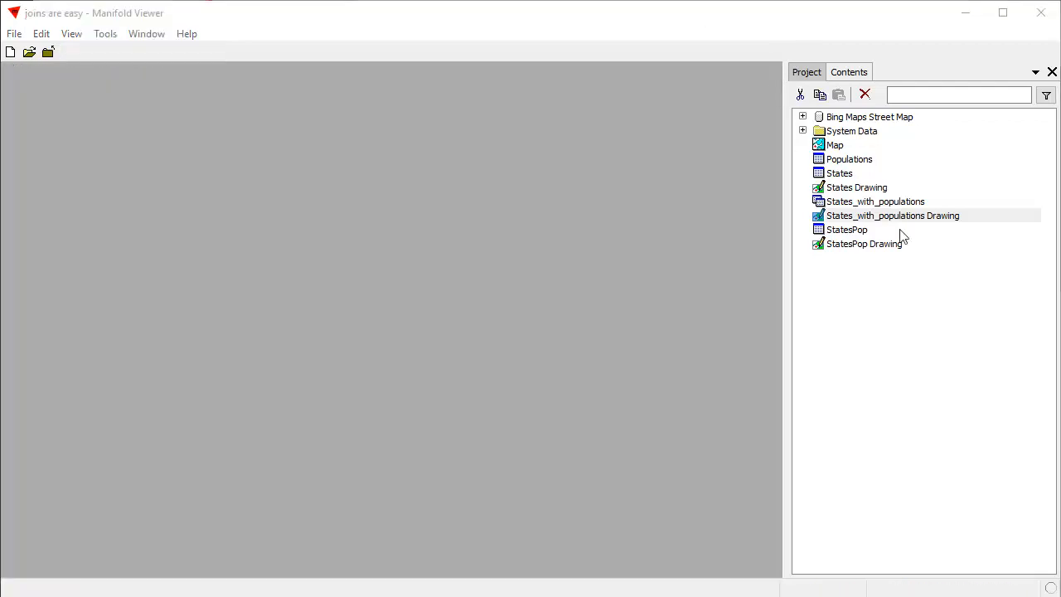
Open Map and add StatesPop Drawing as a layer above the Bing Maps street map
{"action": "double_click", "coordinate": [839, 147]}
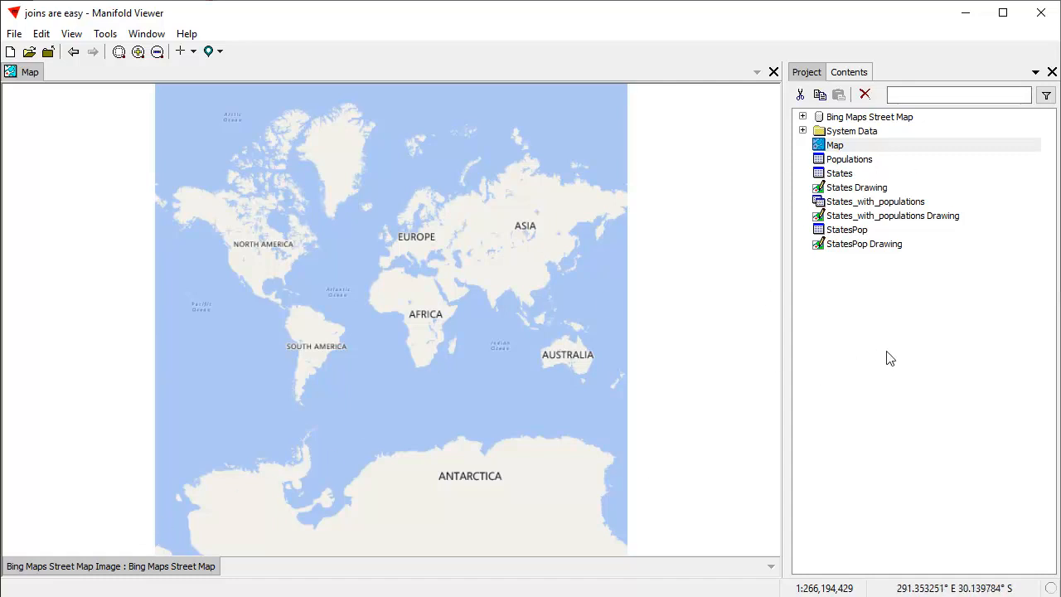
{"action": "left_click_drag", "start_coordinate": [876, 245], "coordinate": [299, 227]}
{"action": "left_click_drag", "start_coordinate": [224, 236], "coordinate": [306, 289]}
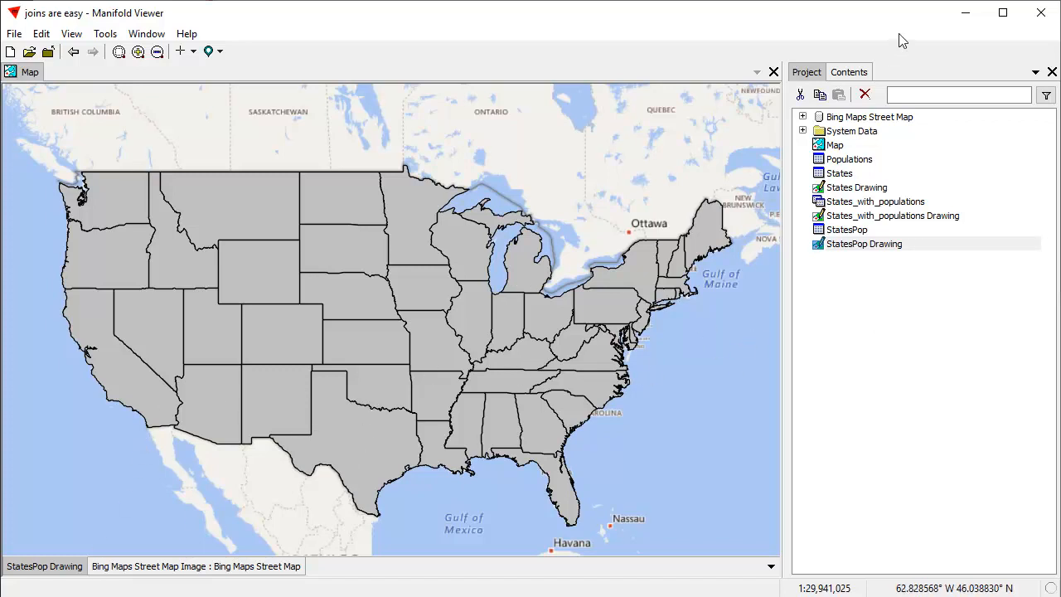
Base the area fill colour of StatesPop Drawing on the Pop field, using the equal count method with 8 breaks
{"action": "left_click", "coordinate": [860, 72]}
{"action": "left_click", "coordinate": [846, 97]}
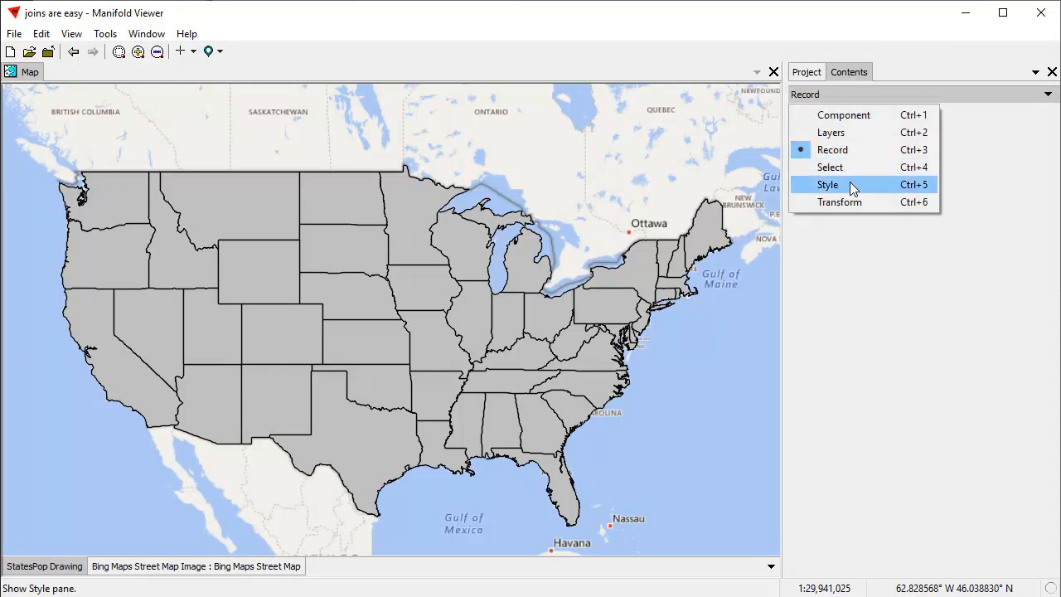
{"action": "left_click", "coordinate": [850, 181]}
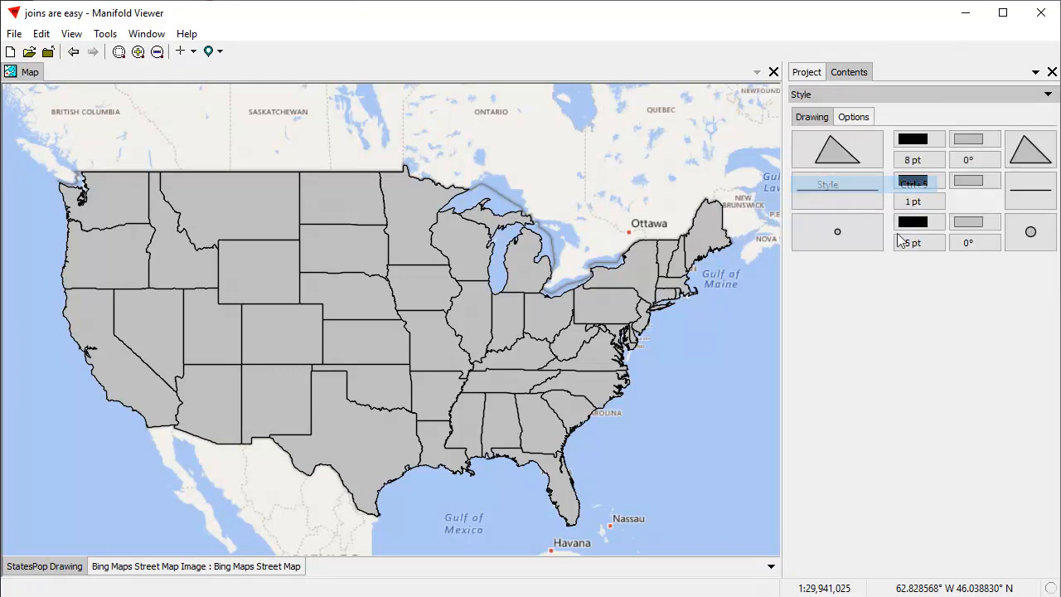
{"action": "left_click", "coordinate": [968, 140]}
{"action": "left_click", "coordinate": [812, 366]}
{"action": "left_click", "coordinate": [918, 272]}
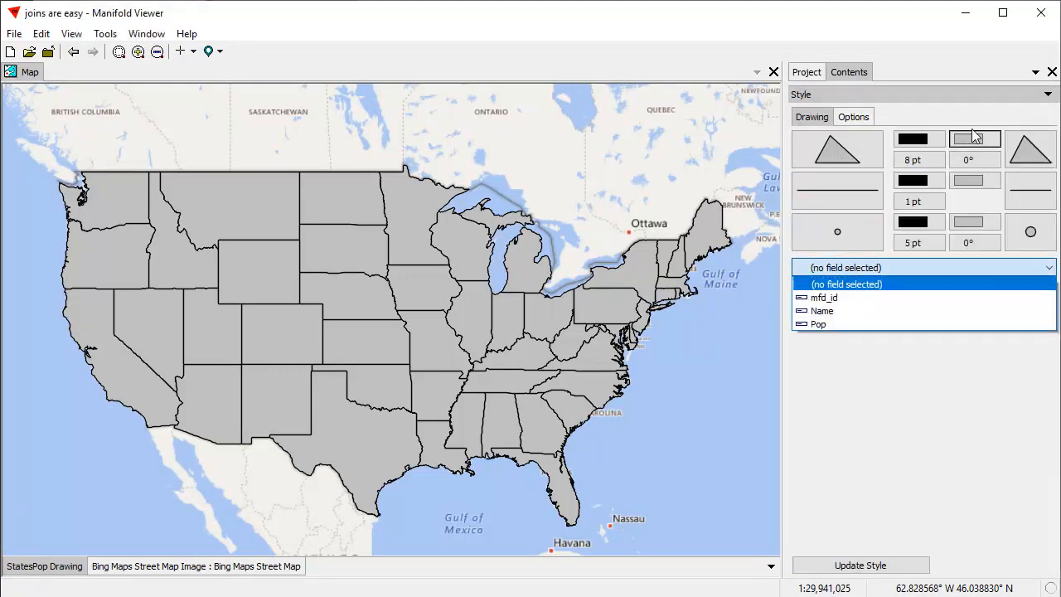
{"action": "left_click", "coordinate": [856, 325]}
{"action": "left_click_drag", "start_coordinate": [868, 310], "coordinate": [786, 308]}
{"action": "type", "text": "8"}
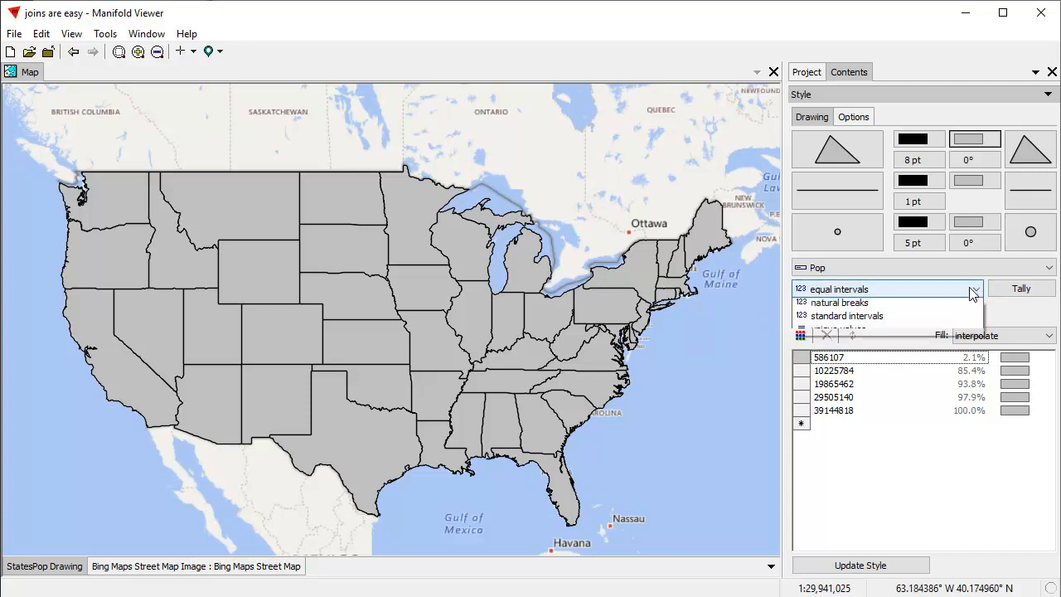
{"action": "left_click", "coordinate": [977, 290]}
{"action": "left_click", "coordinate": [867, 316]}
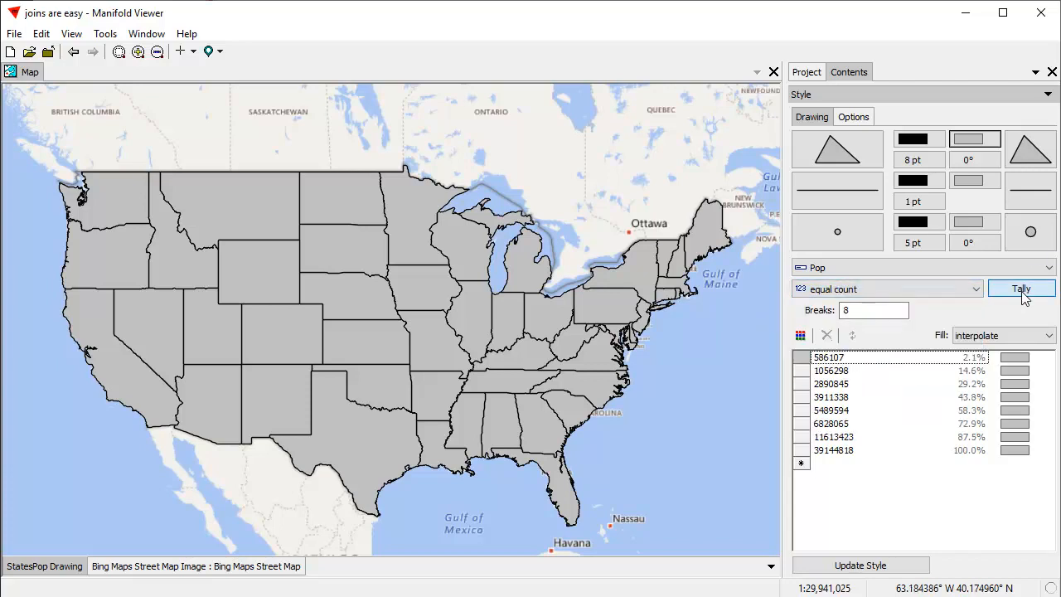
Assign the Color Brewer palette CB Yellow-orange-reds to the population intervals and update the StatesPop Drawing style
{"action": "left_click", "coordinate": [800, 335]}
{"action": "mouse_move", "coordinate": [824, 378]}
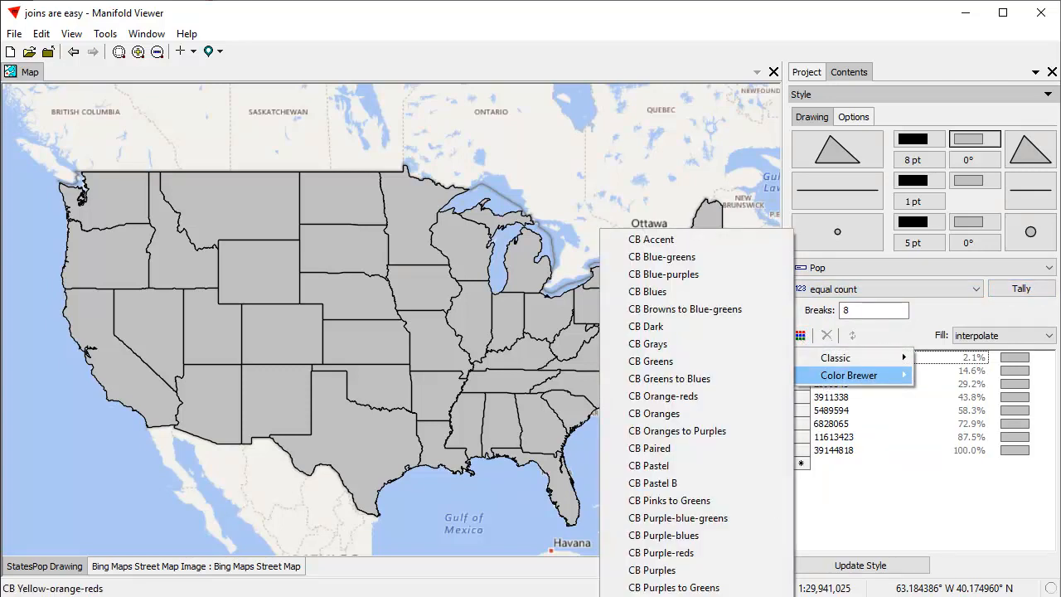
{"action": "left_click", "coordinate": [676, 596]}
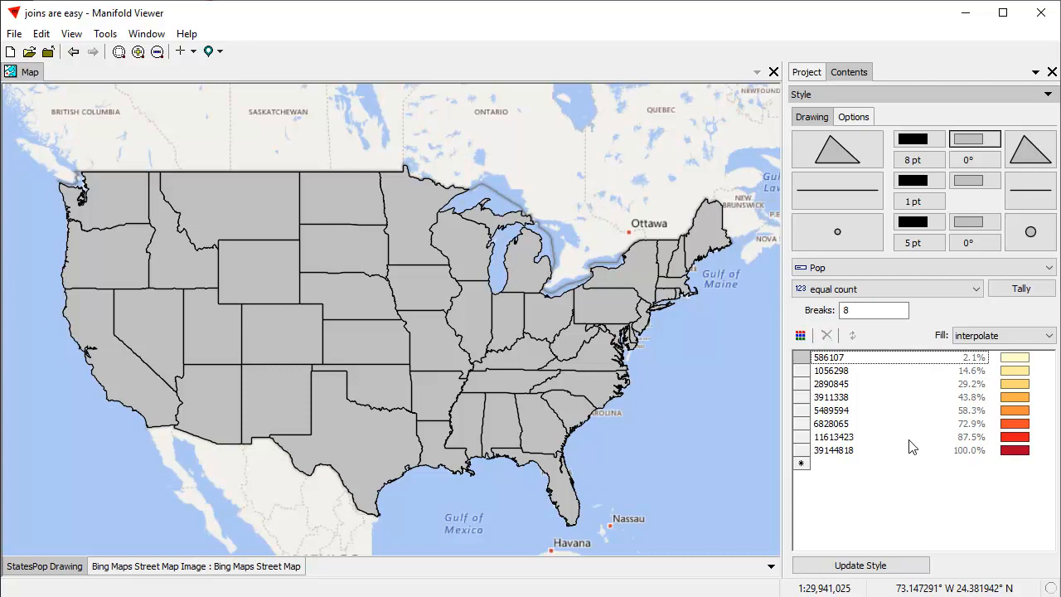
{"action": "left_click", "coordinate": [884, 569]}
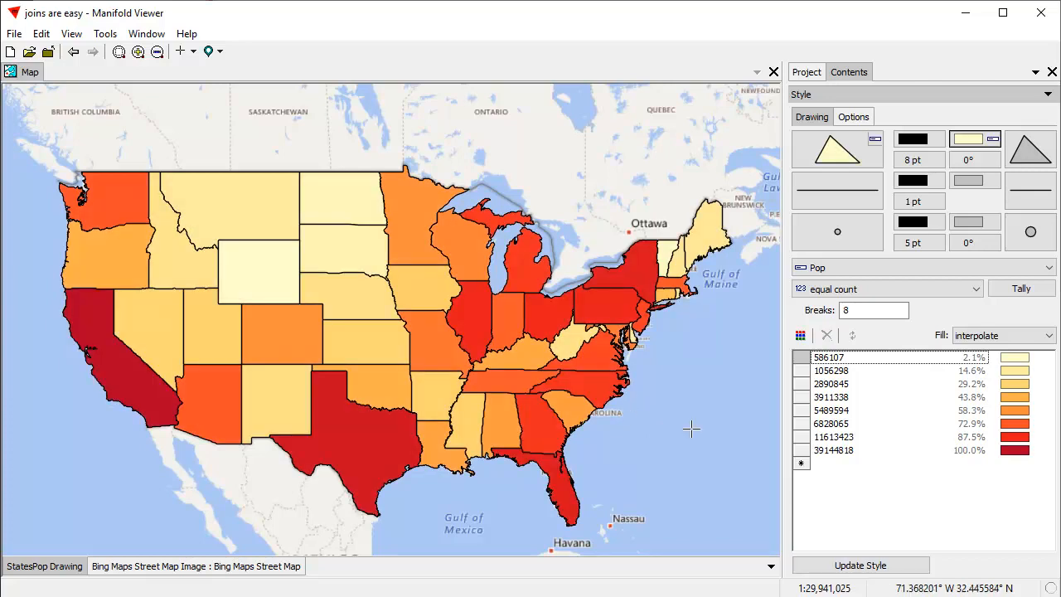
Lighten the colours of all population intervals twice and update the StatesPop Drawing style
{"action": "left_click", "coordinate": [914, 412]}
{"action": "key", "text": "ctrl+a"}
{"action": "right_click", "coordinate": [1010, 409]}
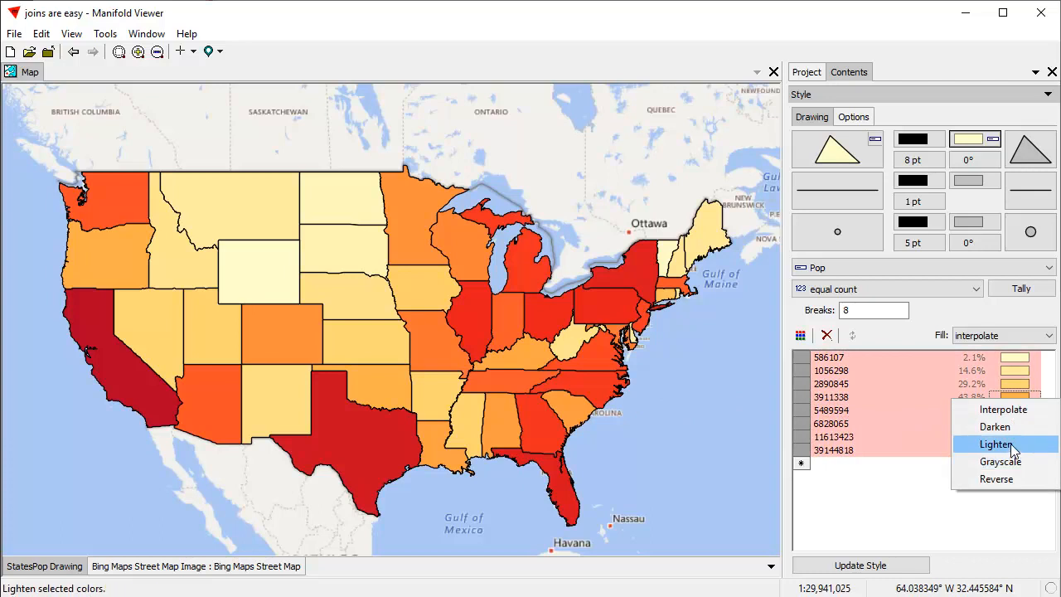
{"action": "left_click", "coordinate": [1011, 452]}
{"action": "right_click", "coordinate": [1013, 417]}
{"action": "left_click", "coordinate": [1018, 461]}
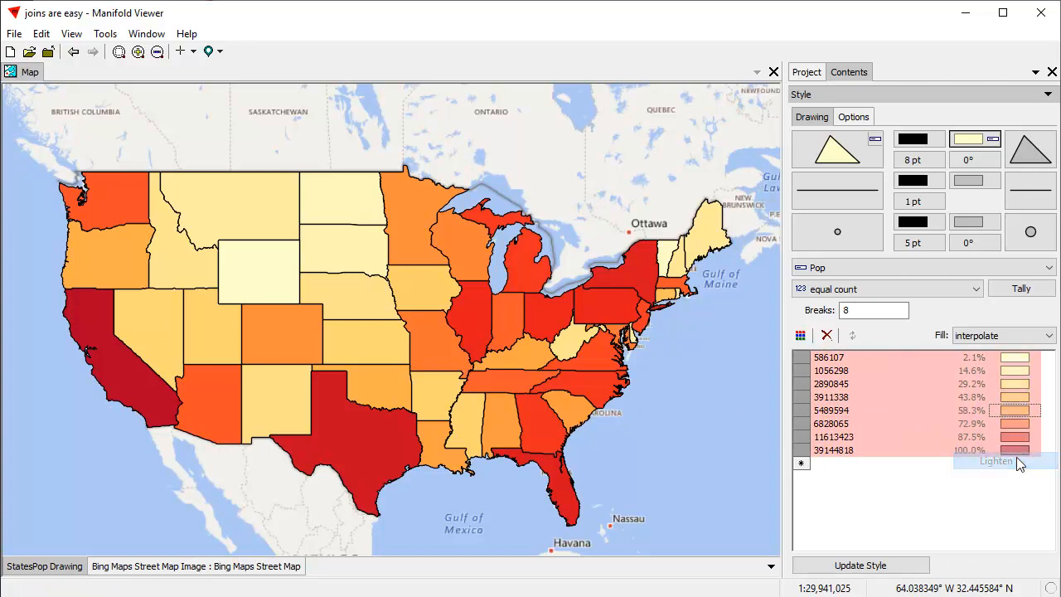
{"action": "left_click", "coordinate": [870, 567]}
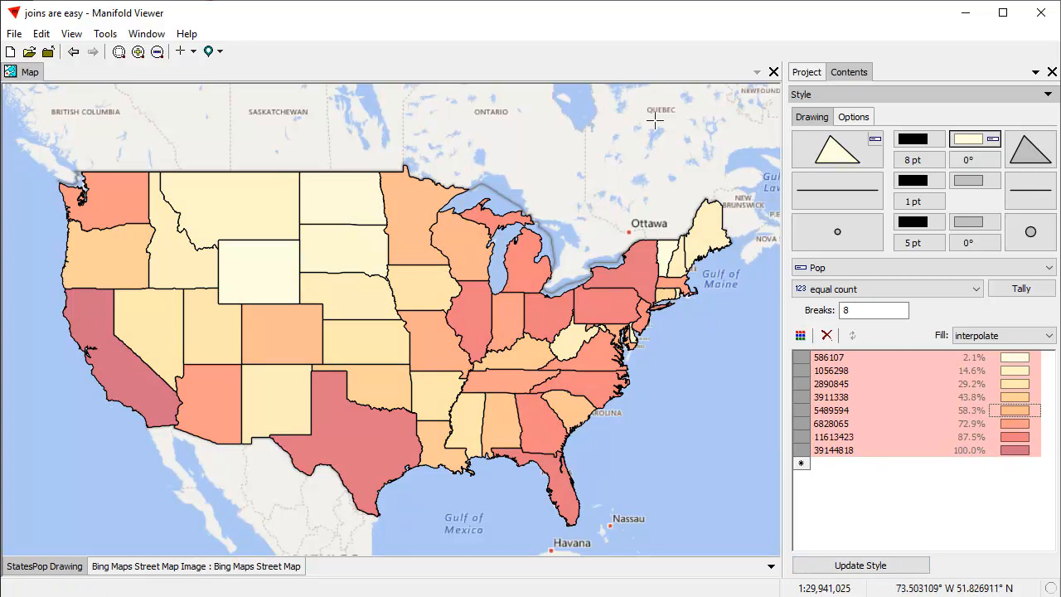
Replace the StatesPop Drawing layer in the map with States_with_populations Drawing
{"action": "left_click", "coordinate": [805, 73]}
{"action": "right_click", "coordinate": [42, 567]}
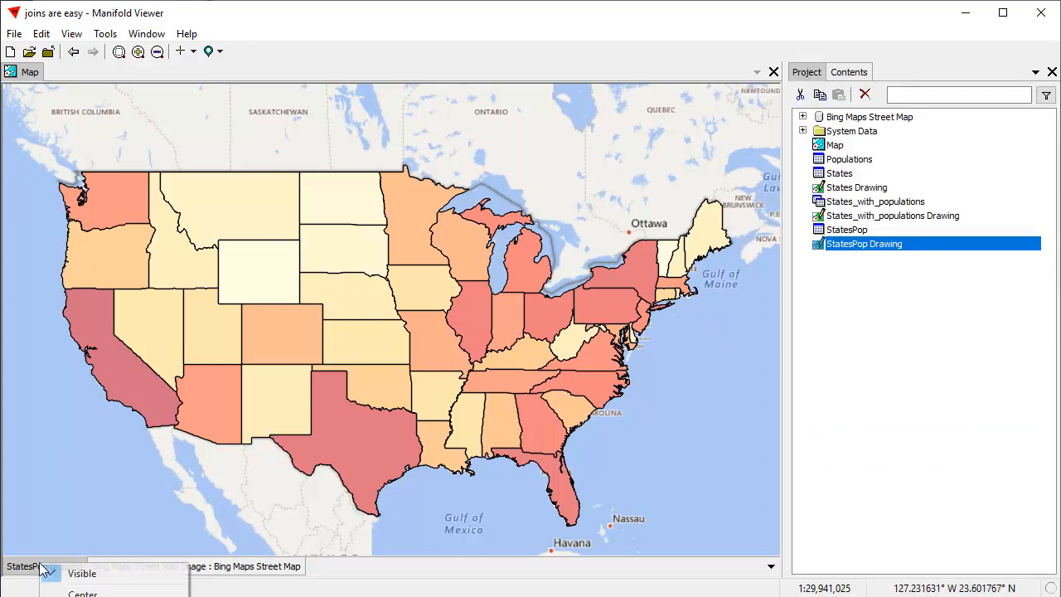
{"action": "left_click", "coordinate": [83, 596]}
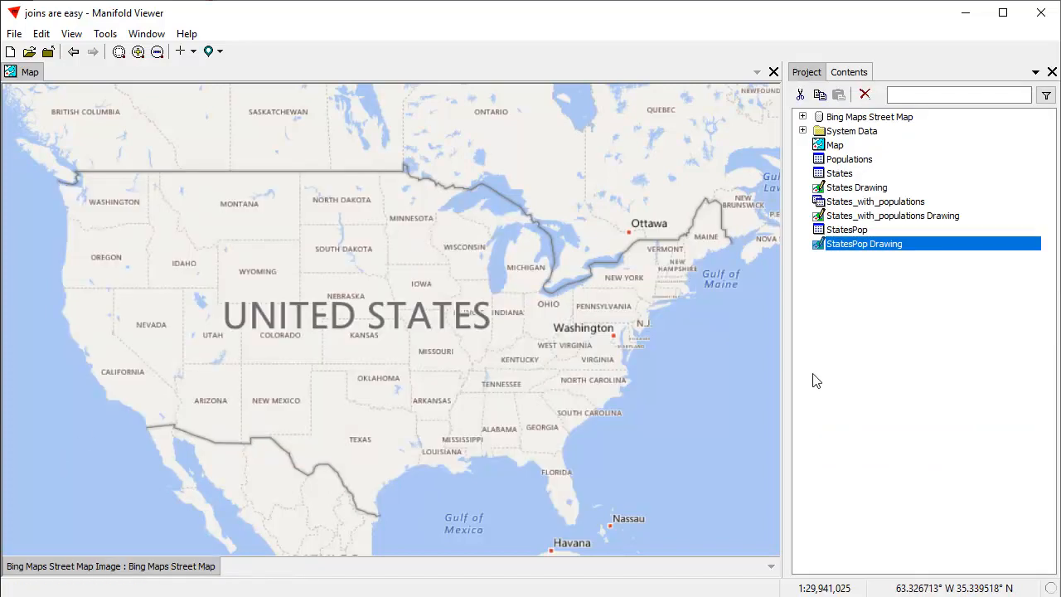
{"action": "left_click", "coordinate": [871, 263]}
{"action": "left_click", "coordinate": [900, 221]}
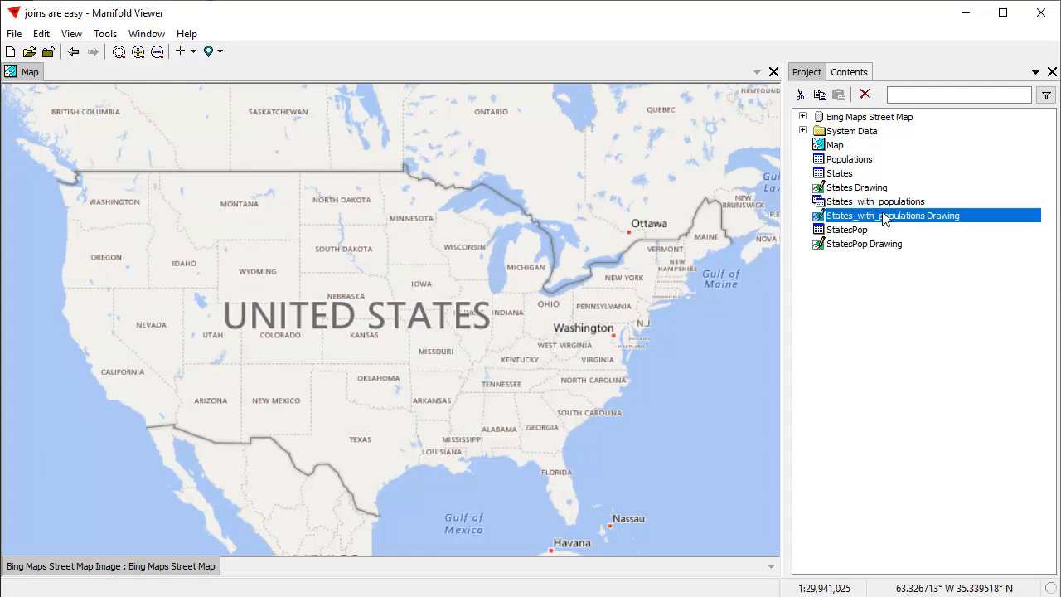
{"action": "left_click_drag", "start_coordinate": [414, 271], "coordinate": [415, 273]}
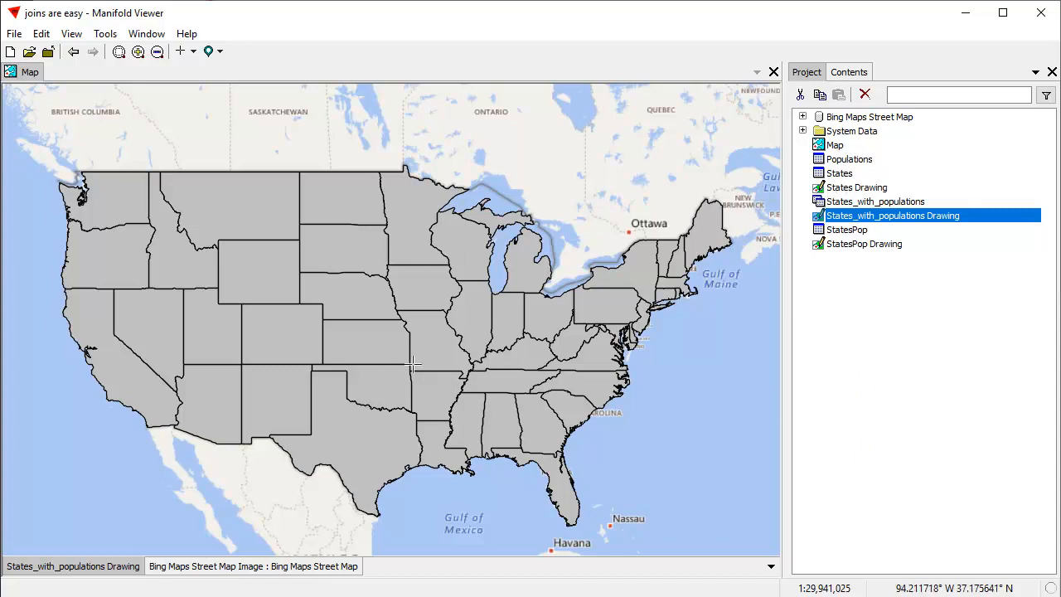
{"action": "left_click", "coordinate": [900, 204]}
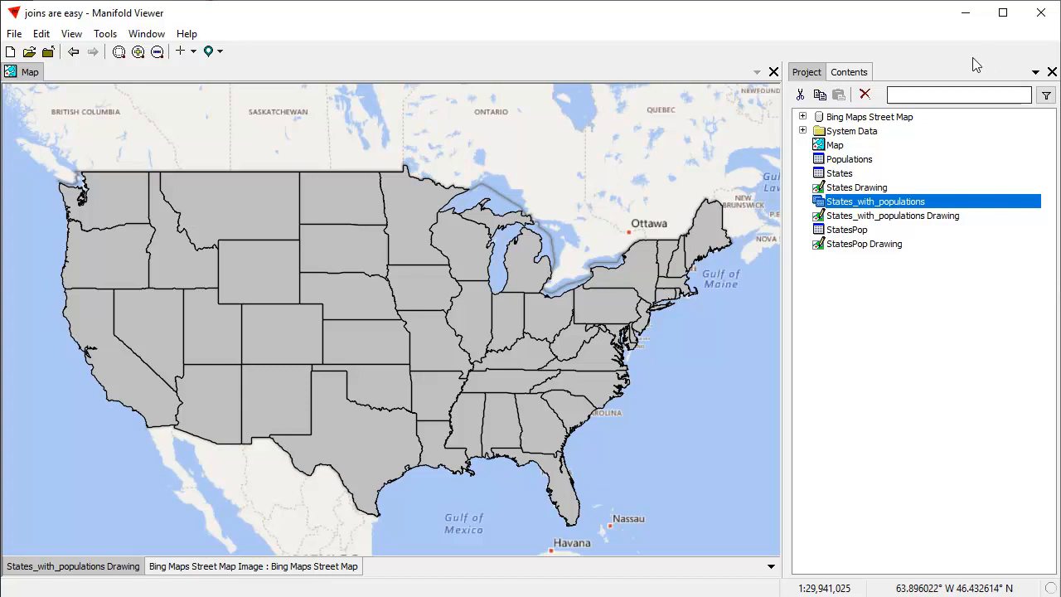
Base the area fill colour of States_with_populations Drawing on the Pop field, using equal count with 8 breaks
{"action": "left_click", "coordinate": [852, 73]}
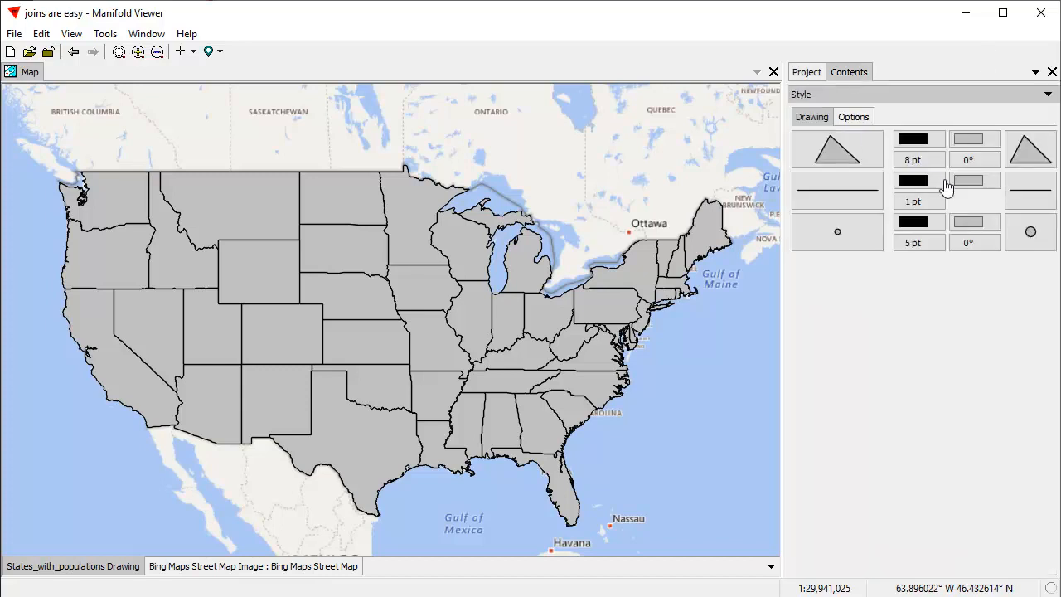
{"action": "left_click", "coordinate": [971, 141]}
{"action": "left_click", "coordinate": [804, 438]}
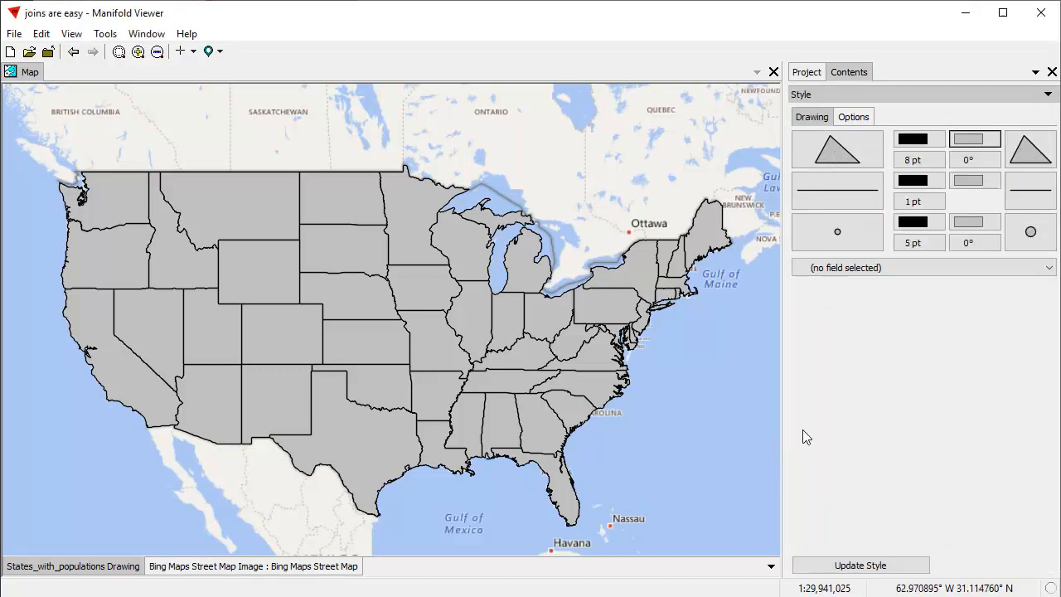
{"action": "left_click", "coordinate": [843, 267]}
{"action": "left_click", "coordinate": [830, 324]}
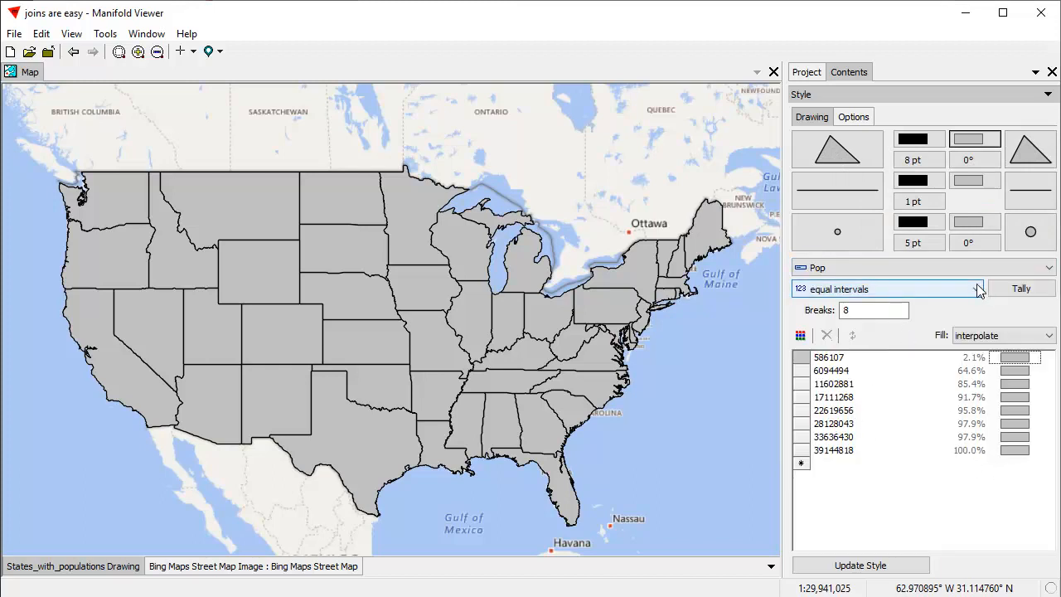
{"action": "left_click", "coordinate": [892, 288]}
{"action": "left_click", "coordinate": [899, 316]}
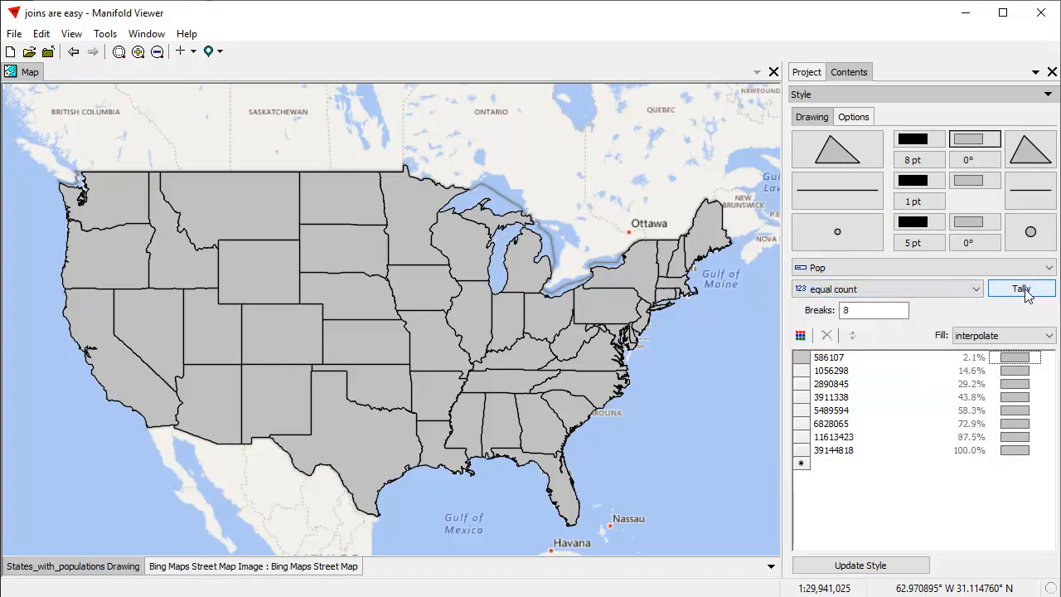
Assign the Color Brewer palette CB Browns to Blue-greens to the intervals and update the States_with_populations Drawing style
{"action": "left_click", "coordinate": [800, 335]}
{"action": "mouse_move", "coordinate": [827, 380]}
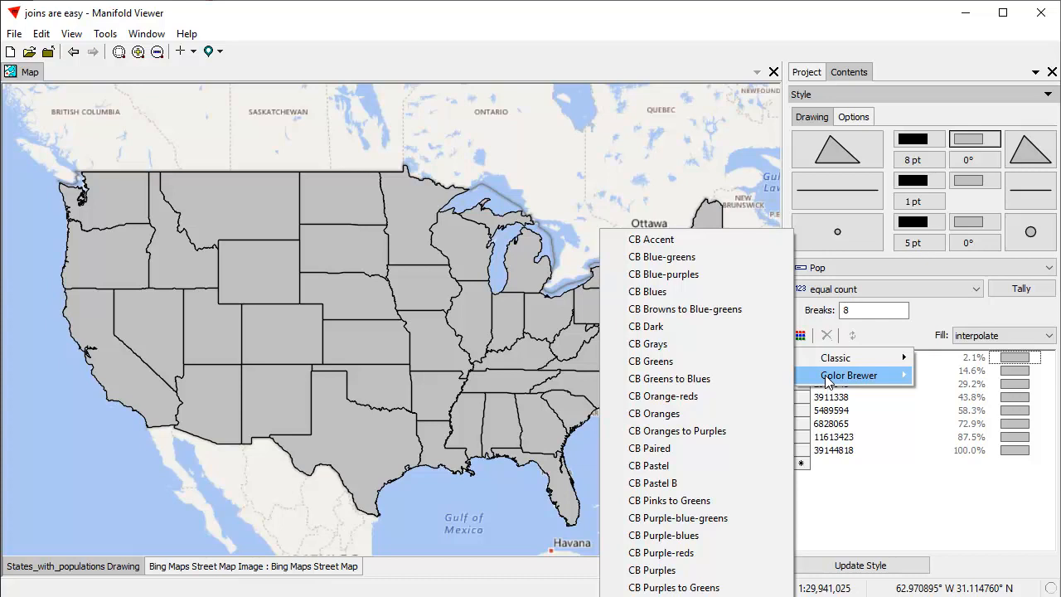
{"action": "left_click", "coordinate": [661, 310]}
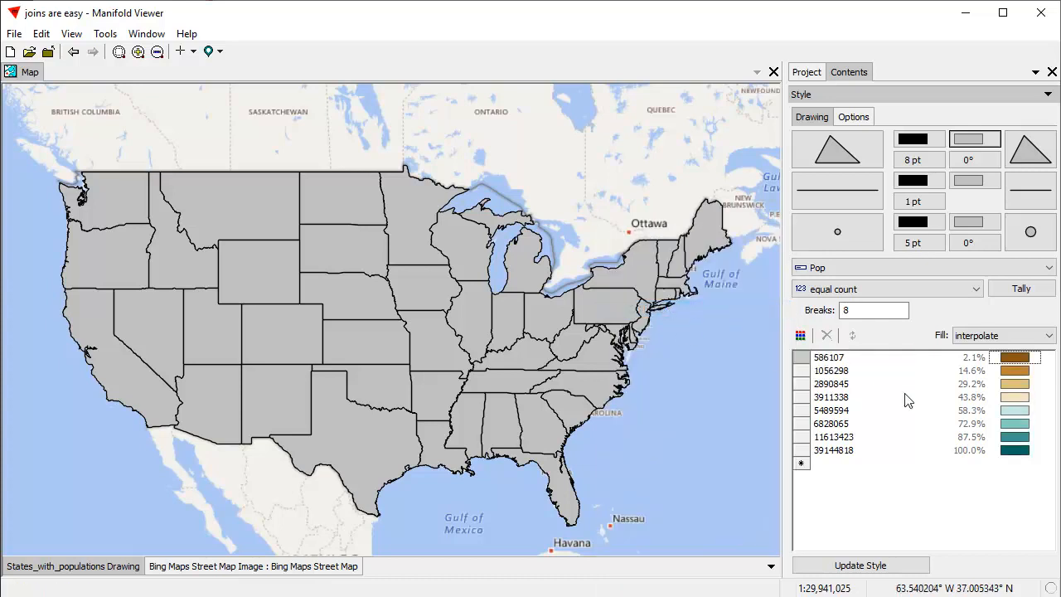
{"action": "left_click", "coordinate": [876, 566]}
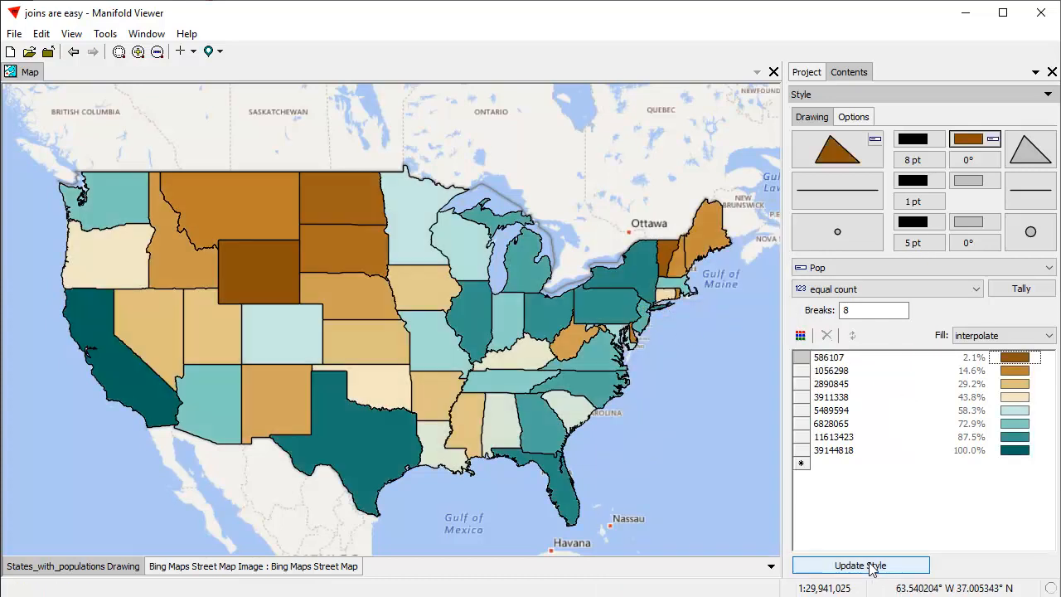
Lighten the colours of all eight population intervals twice and update the States_with_populations Drawing style
{"action": "left_click", "coordinate": [932, 427]}
{"action": "key", "text": "ctrl+a"}
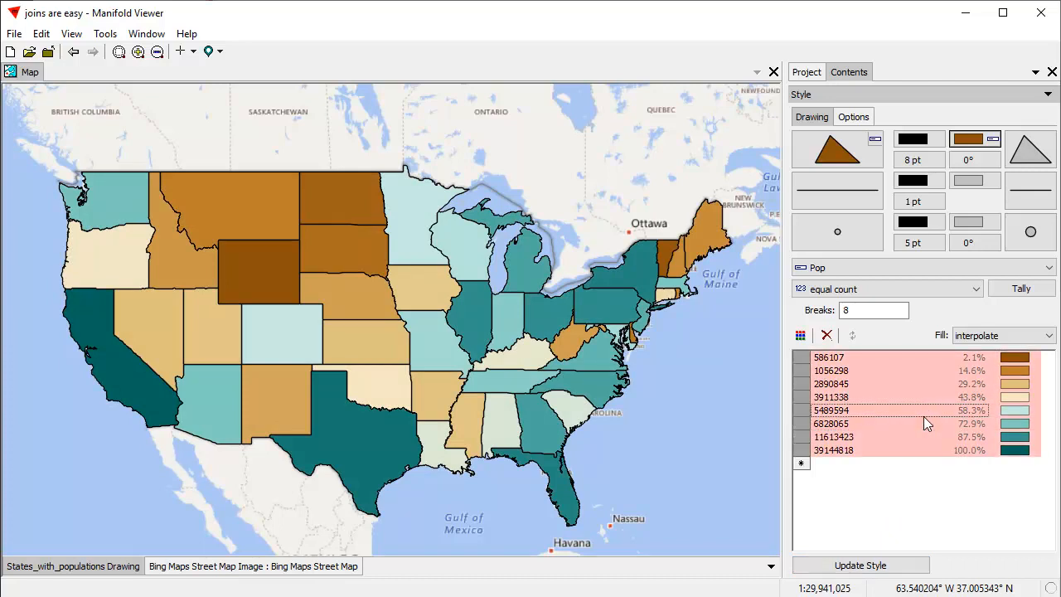
{"action": "right_click", "coordinate": [1022, 398]}
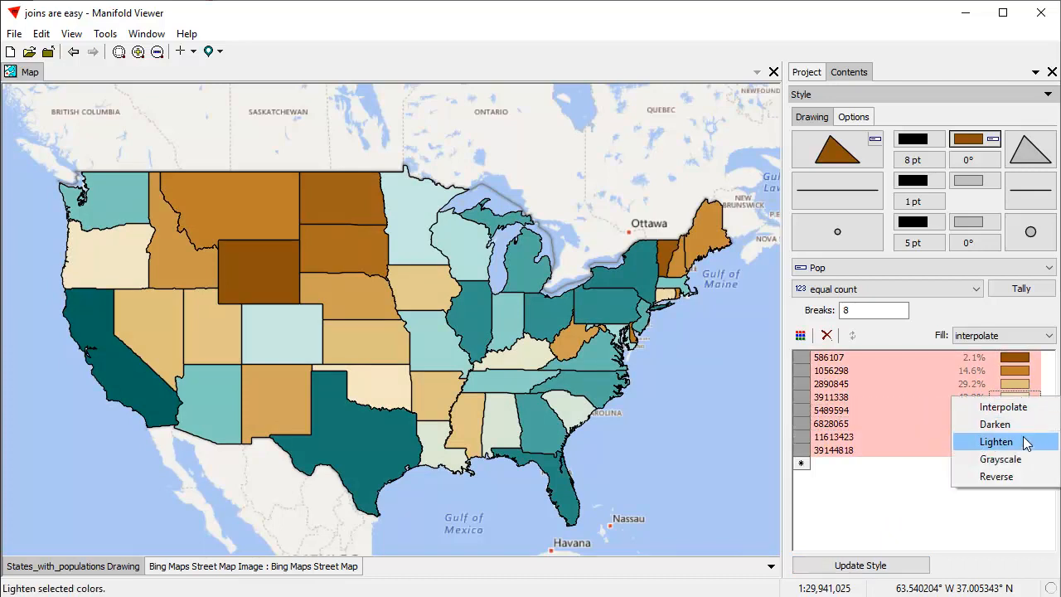
{"action": "left_click", "coordinate": [1021, 441]}
{"action": "right_click", "coordinate": [1013, 391]}
{"action": "left_click", "coordinate": [1005, 434]}
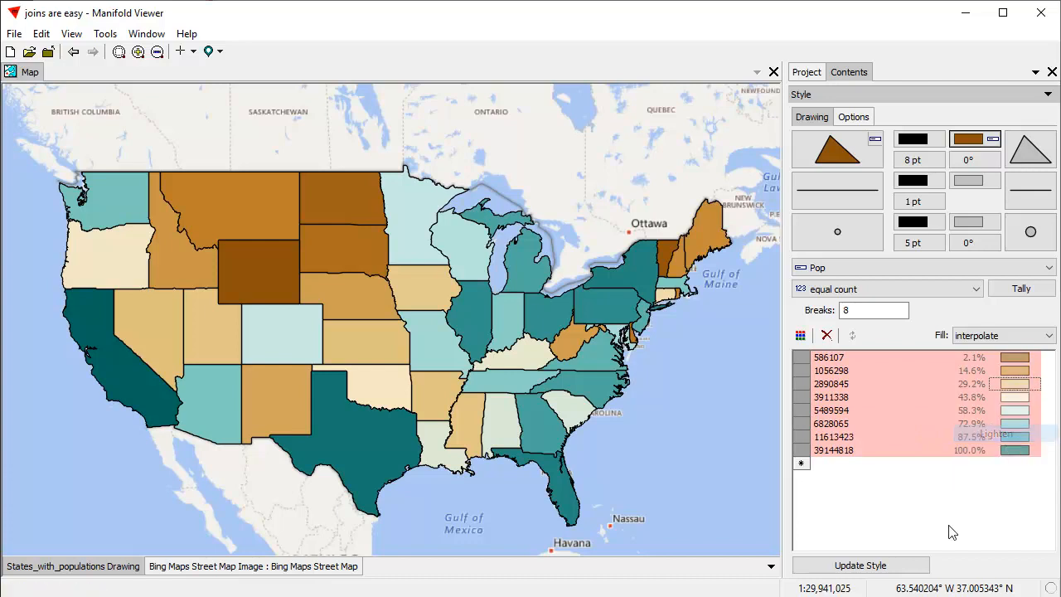
{"action": "left_click", "coordinate": [866, 567]}
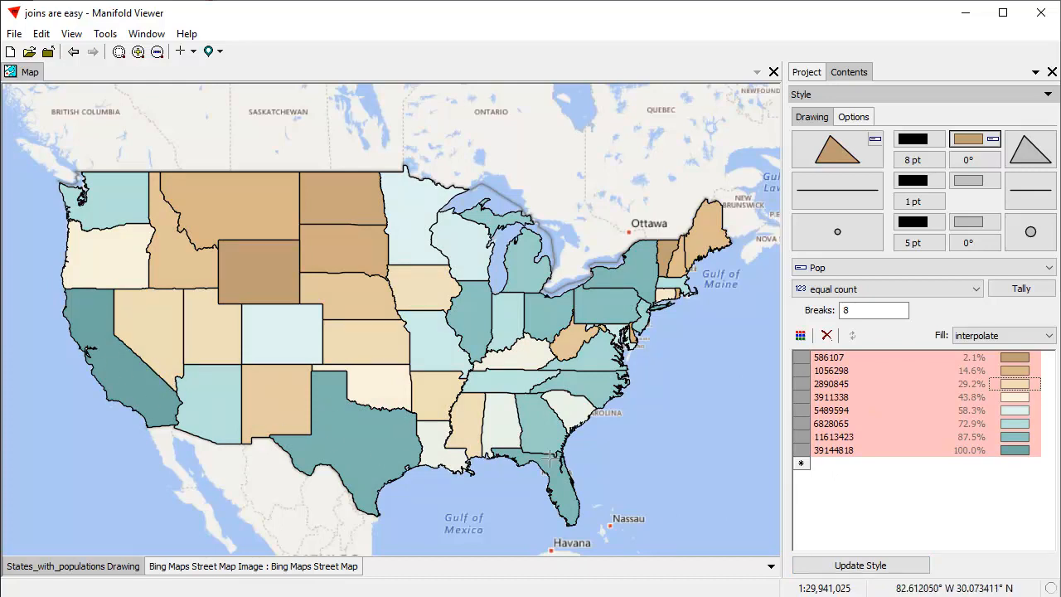
Open the StatesPop table from the project to view its joined records, and close it again
{"action": "left_click", "coordinate": [807, 72]}
{"action": "left_click", "coordinate": [869, 311]}
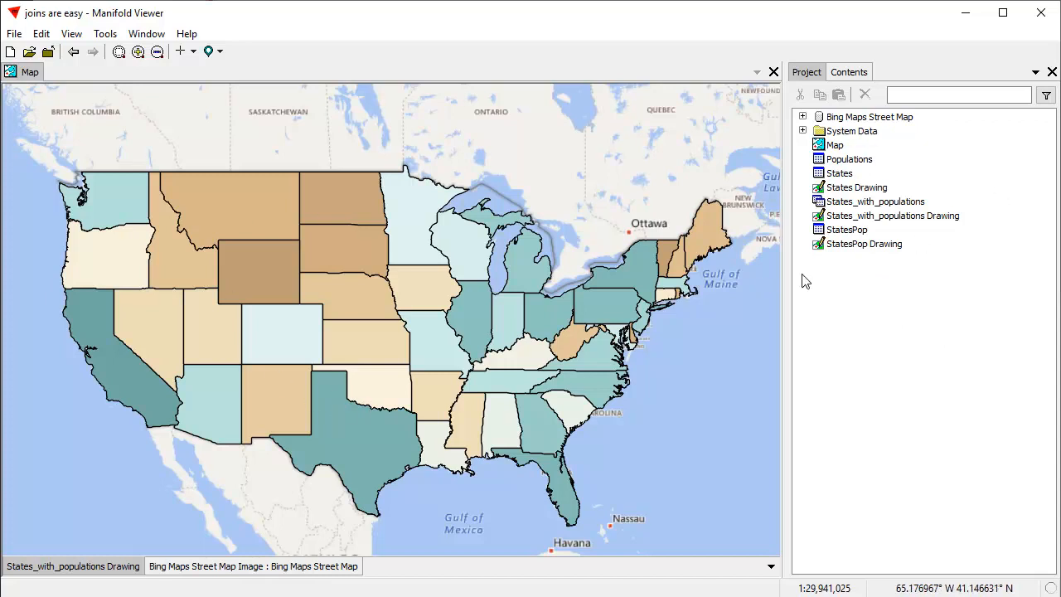
{"action": "double_click", "coordinate": [858, 235]}
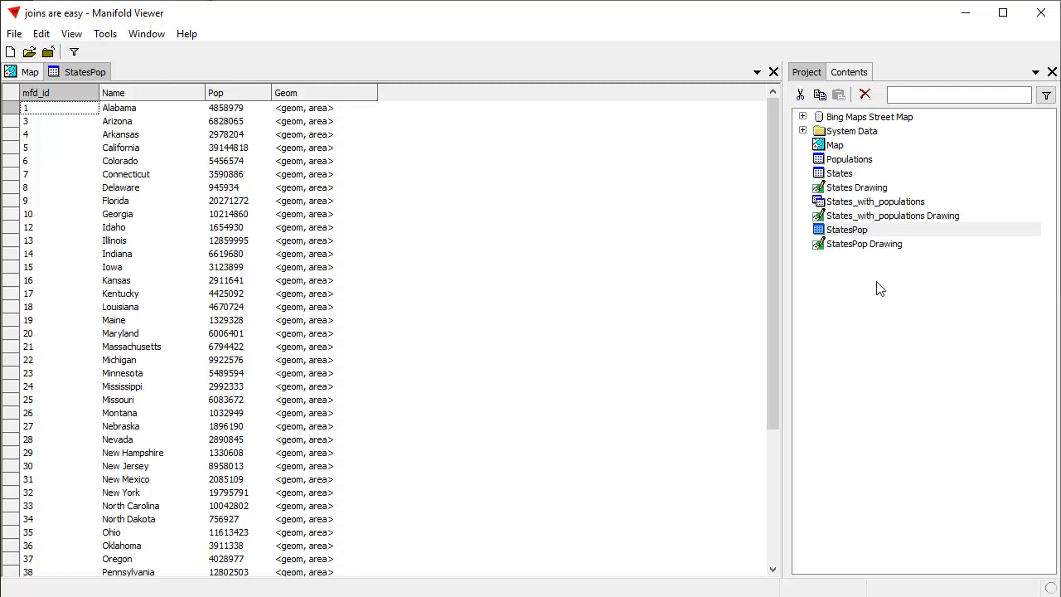
{"action": "left_click", "coordinate": [773, 72]}
Open and run the States_with_populations query, and examine the Name fields used in its join condition
{"action": "double_click", "coordinate": [859, 204]}
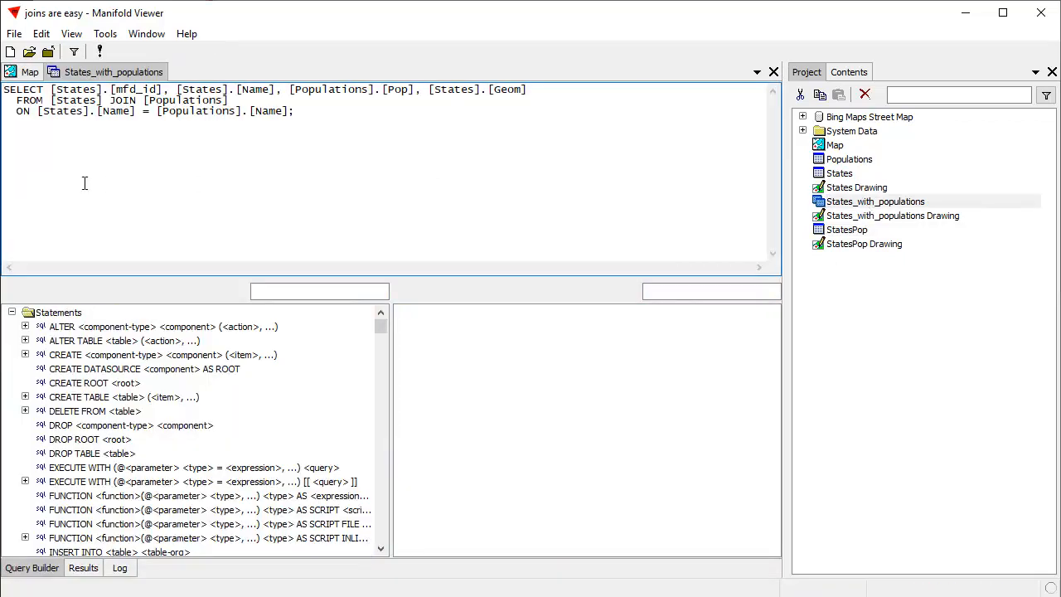
{"action": "left_click", "coordinate": [99, 52]}
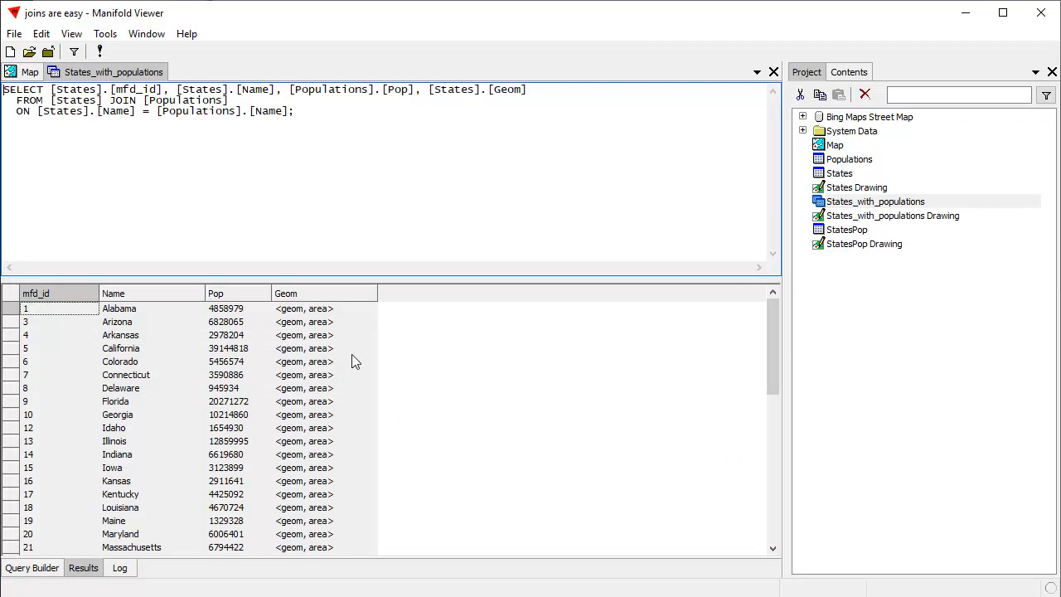
{"action": "left_click_drag", "start_coordinate": [133, 111], "coordinate": [51, 111]}
{"action": "left_click_drag", "start_coordinate": [297, 115], "coordinate": [157, 118]}
{"action": "left_click_drag", "start_coordinate": [283, 150], "coordinate": [289, 151]}
{"action": "left_click", "coordinate": [882, 388]}
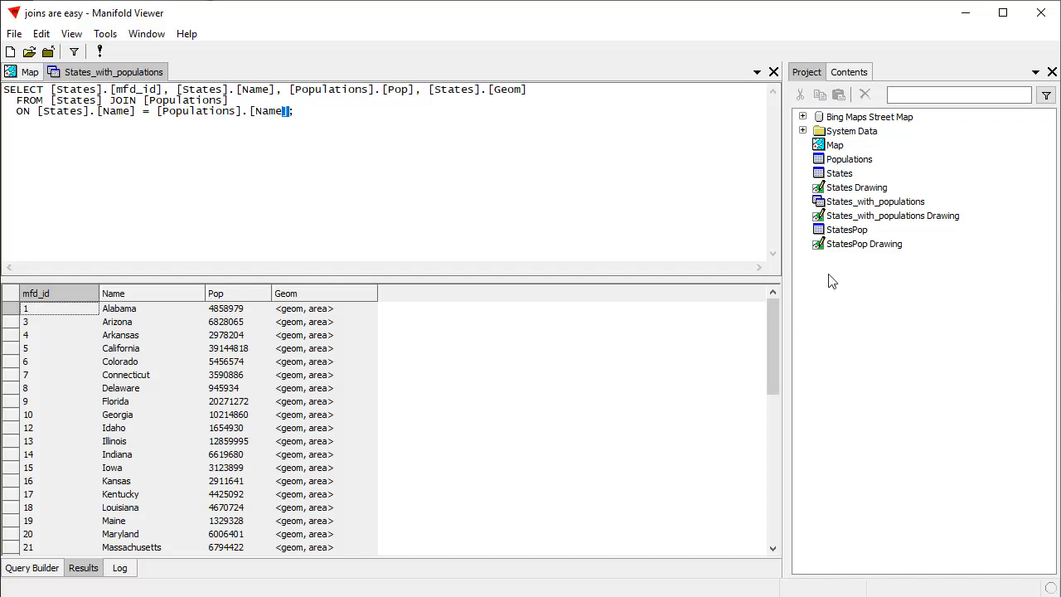
Start a regular btree index named Name_x in the States table's schema, allowing duplicate and null values
{"action": "double_click", "coordinate": [842, 173]}
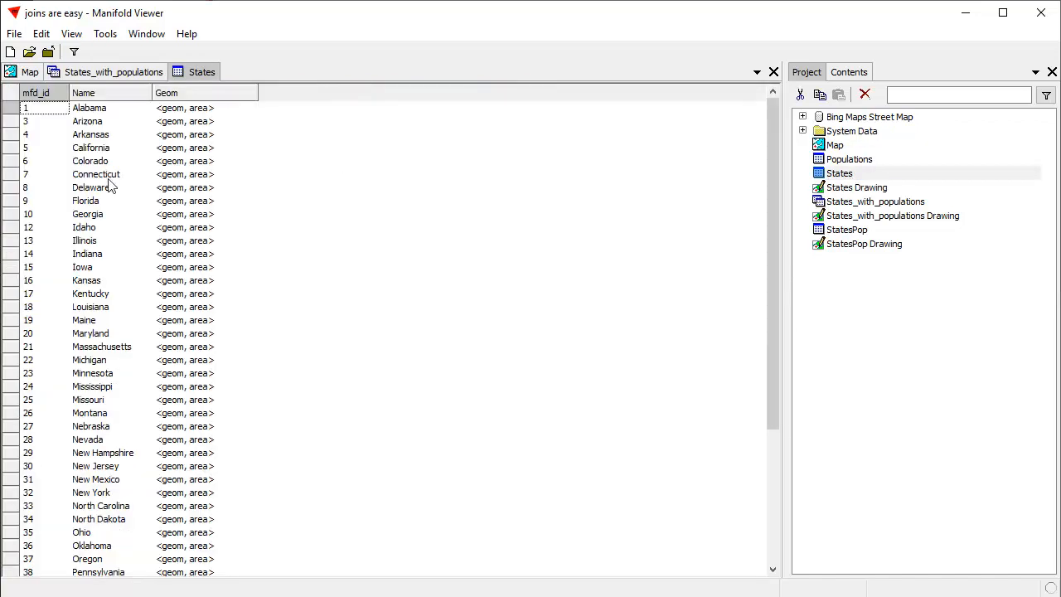
{"action": "left_click", "coordinate": [42, 34]}
{"action": "left_click", "coordinate": [79, 277]}
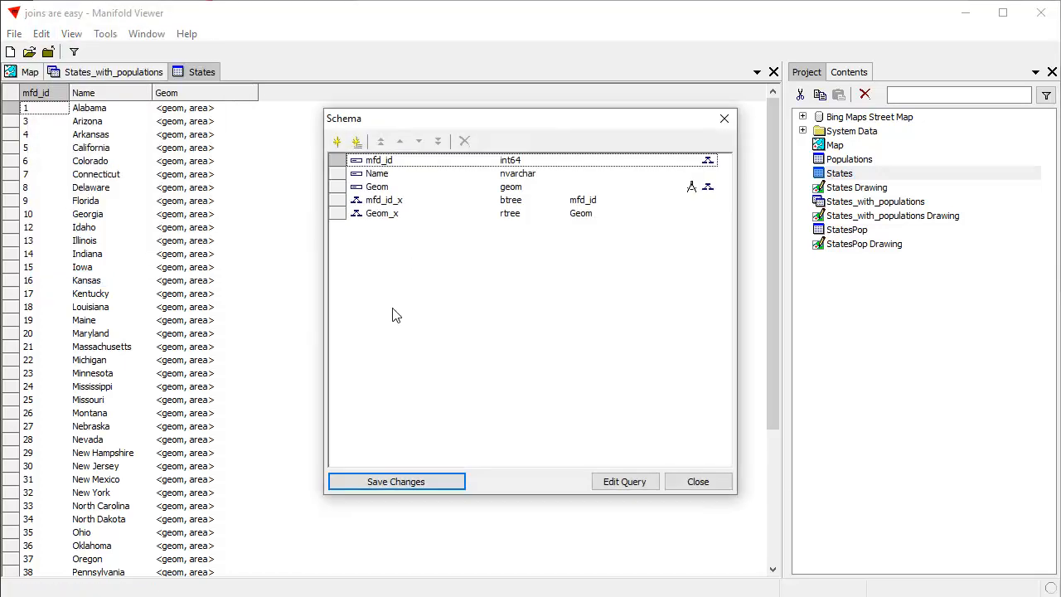
{"action": "left_click", "coordinate": [336, 141]}
{"action": "left_click", "coordinate": [371, 180]}
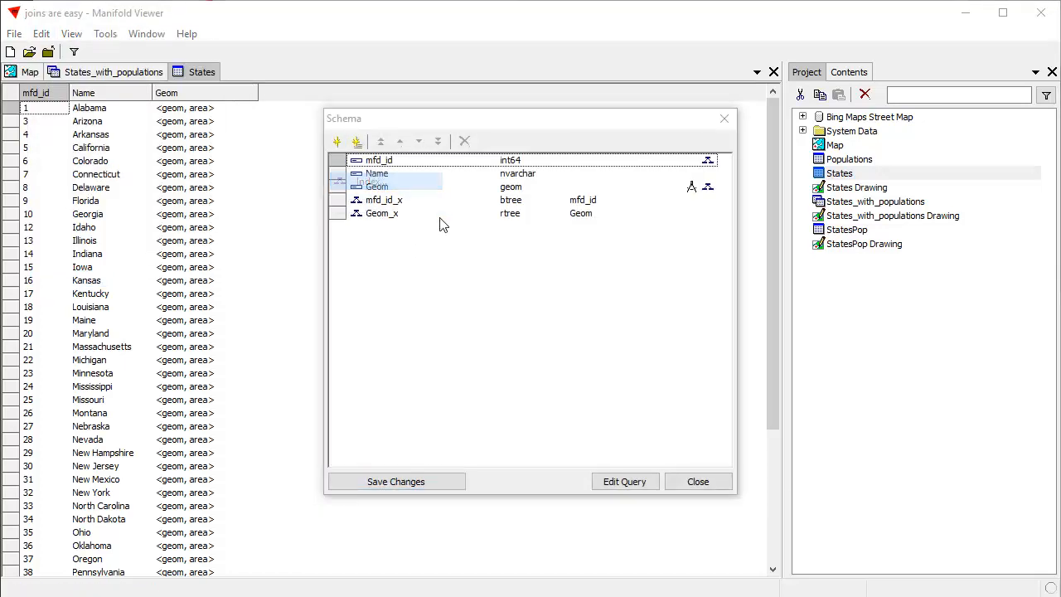
{"action": "type", "text": "Name_x"}
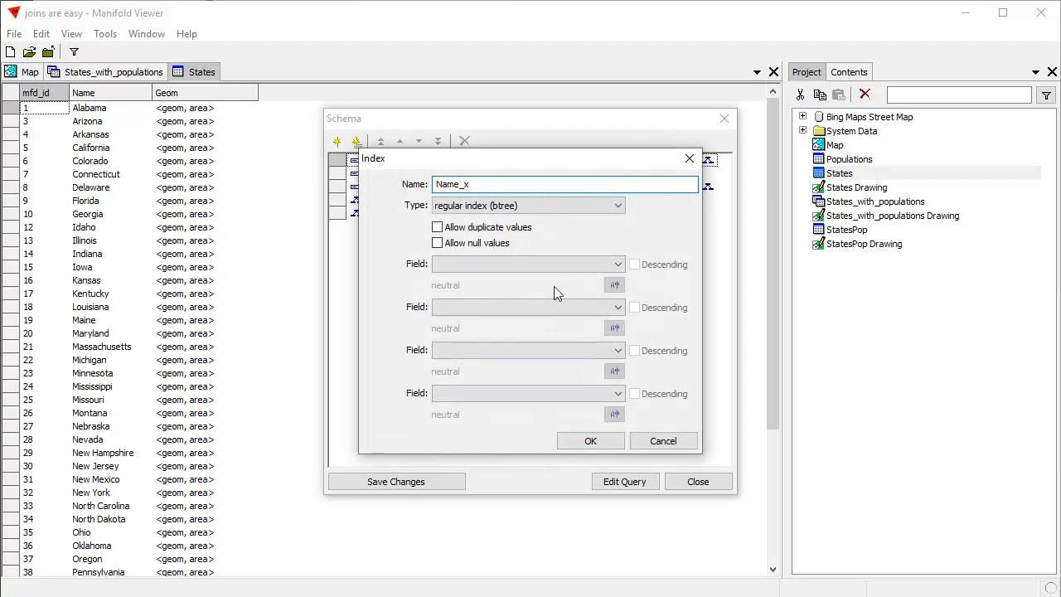
{"action": "left_click", "coordinate": [437, 226]}
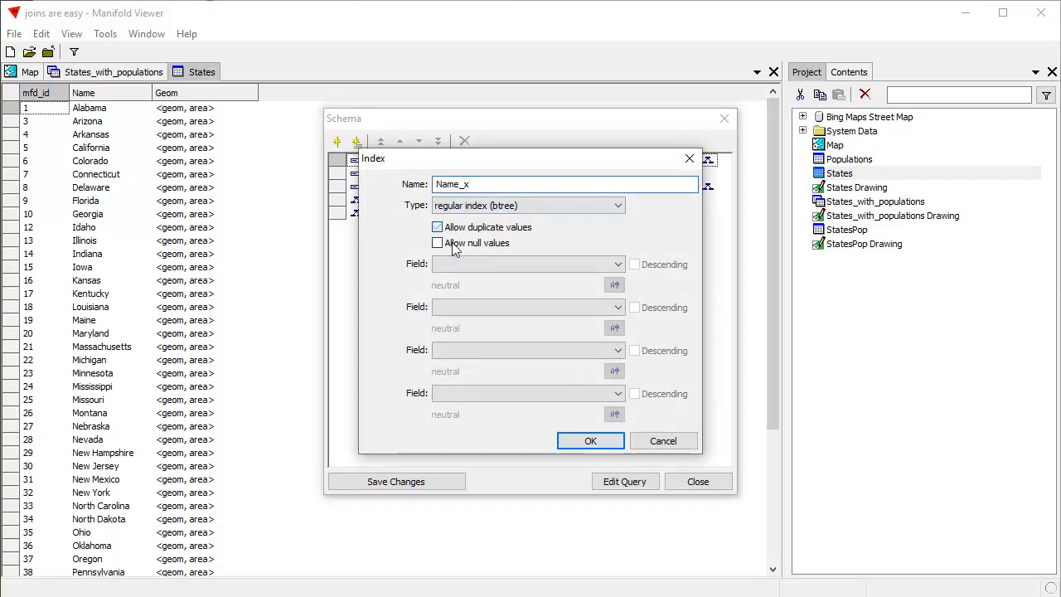
{"action": "left_click", "coordinate": [437, 244]}
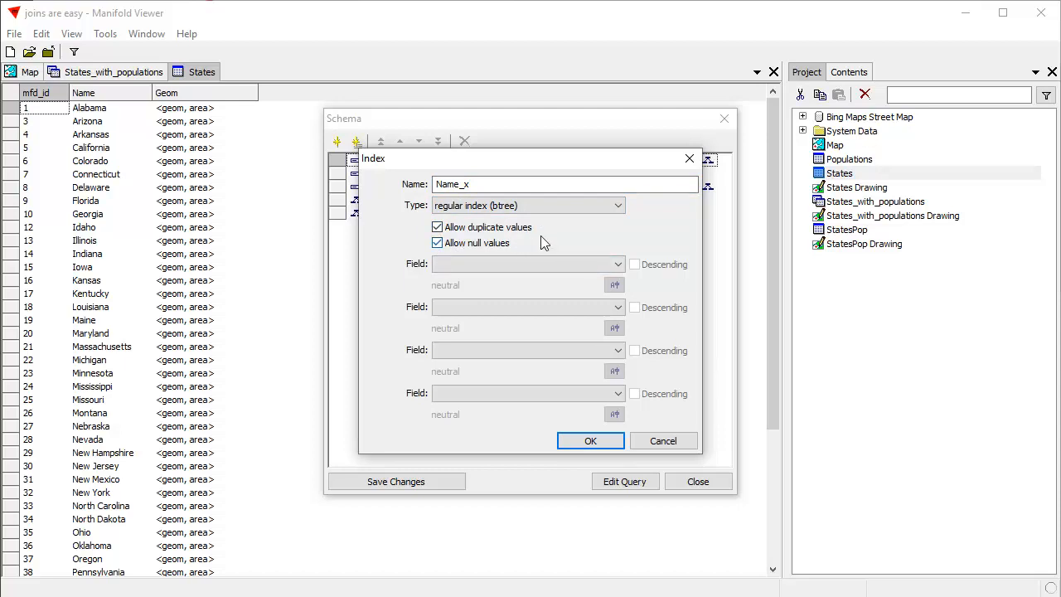
{"action": "left_click", "coordinate": [618, 448]}
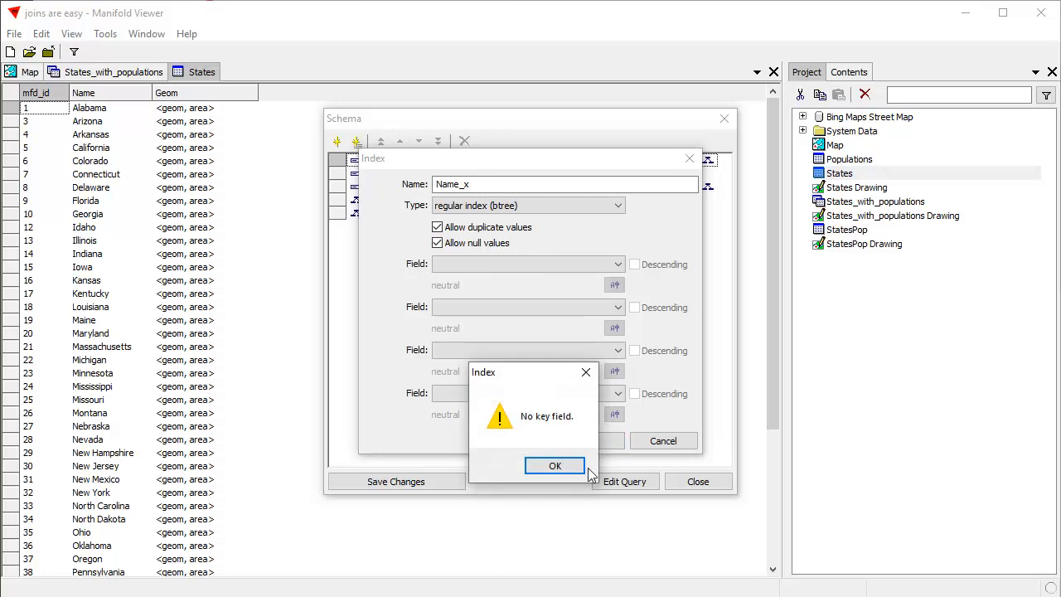
{"action": "left_click", "coordinate": [559, 467]}
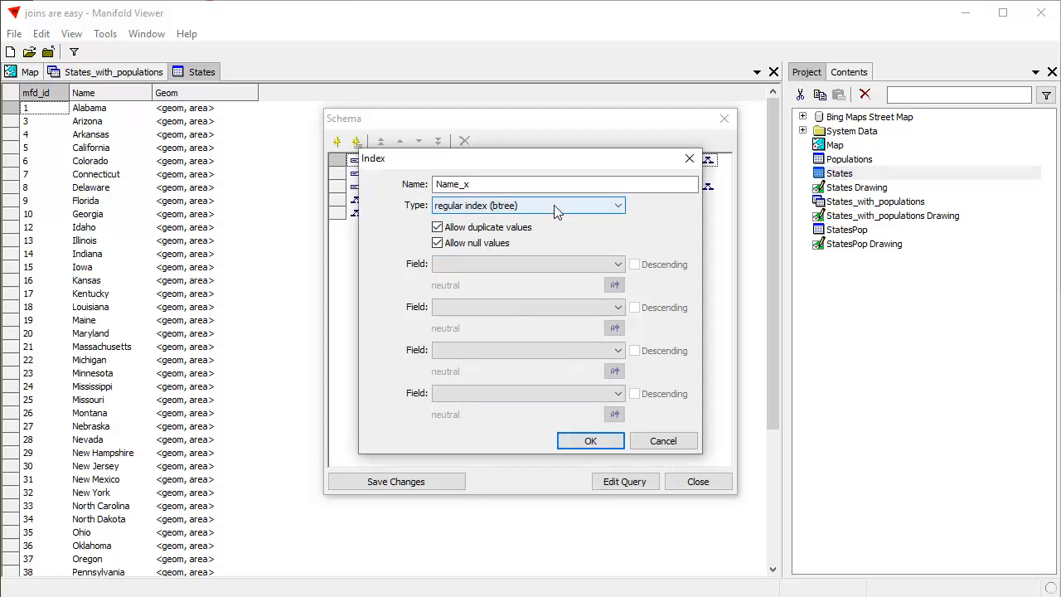
Set Name as the key field of the States table's new index and save the schema changes
{"action": "left_click", "coordinate": [514, 264]}
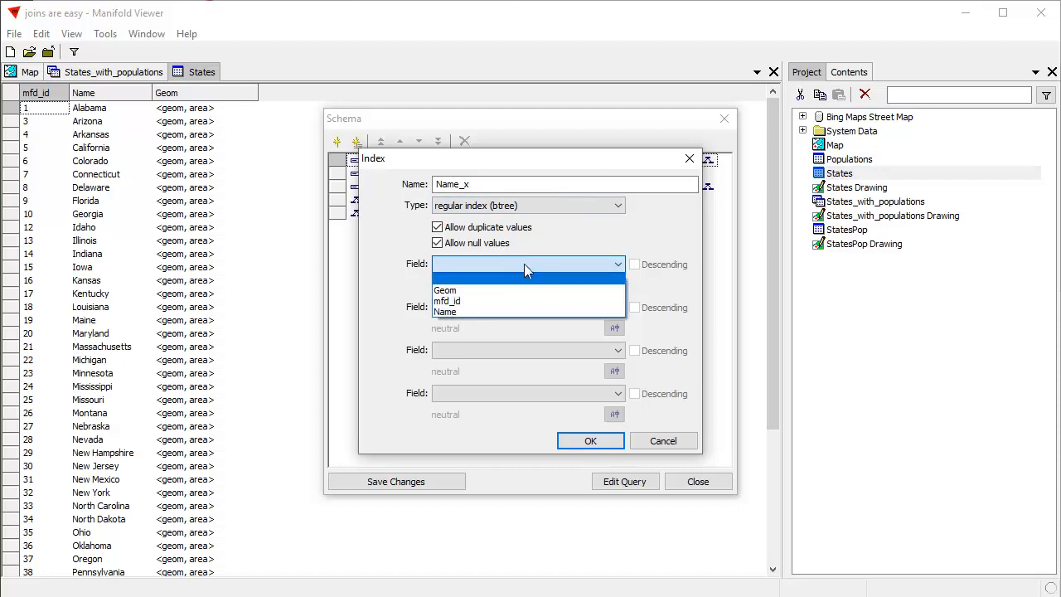
{"action": "left_click", "coordinate": [471, 311]}
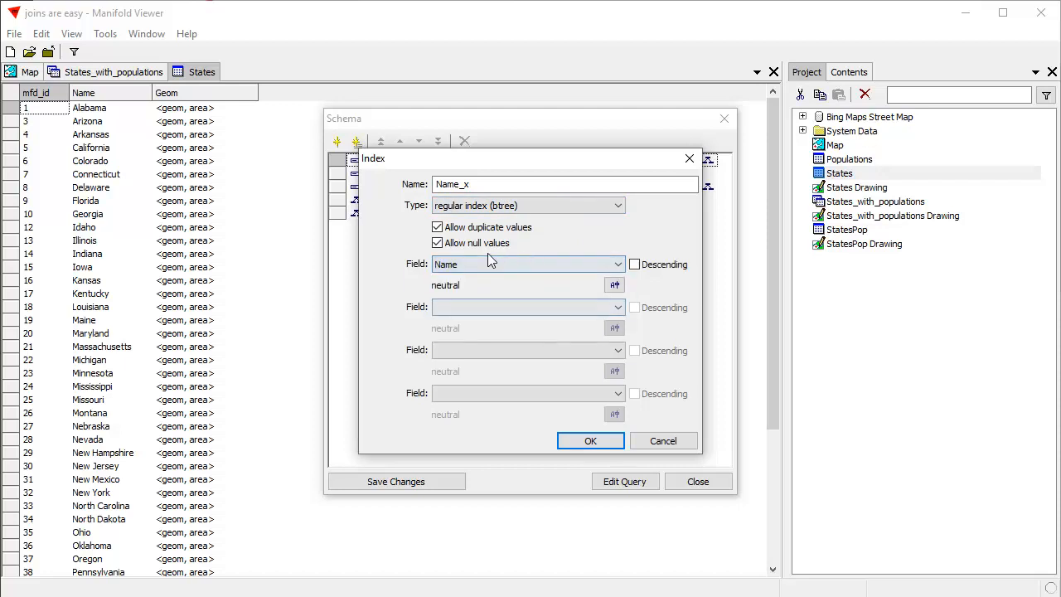
{"action": "left_click", "coordinate": [609, 440]}
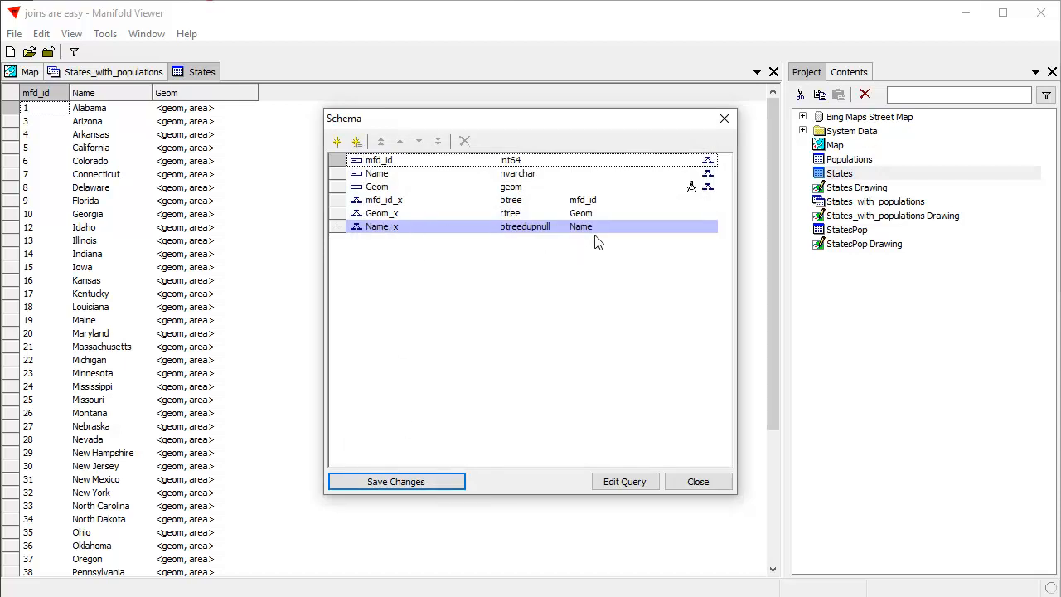
{"action": "left_click", "coordinate": [441, 486]}
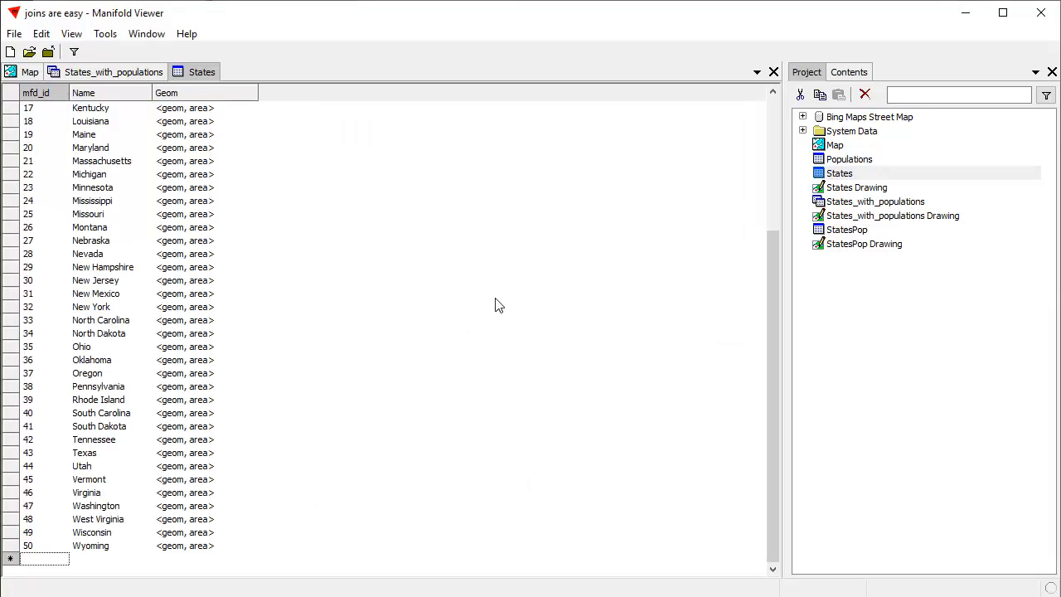
Start a regular btree index named Name_x in the Populations table's schema, allowing duplicate and null values
{"action": "double_click", "coordinate": [859, 163]}
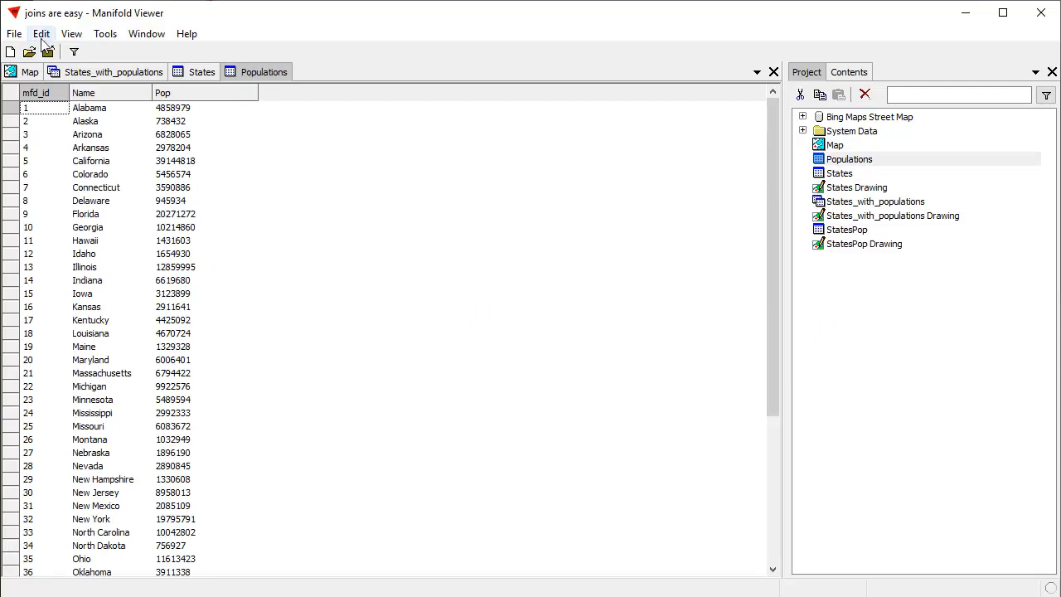
{"action": "left_click", "coordinate": [42, 34]}
{"action": "left_click", "coordinate": [86, 278]}
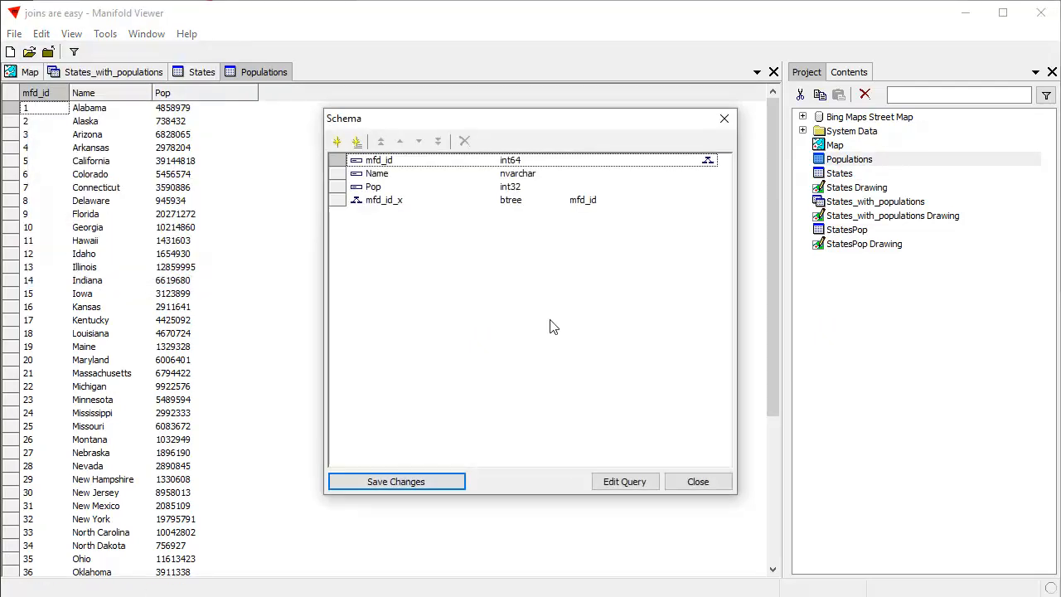
{"action": "left_click", "coordinate": [337, 142]}
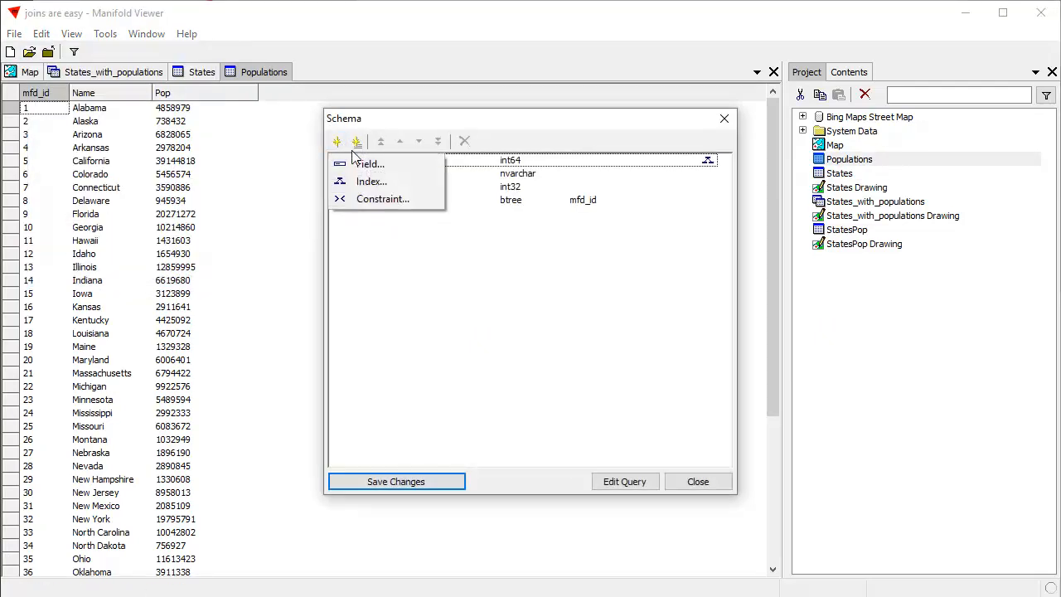
{"action": "left_click", "coordinate": [366, 190]}
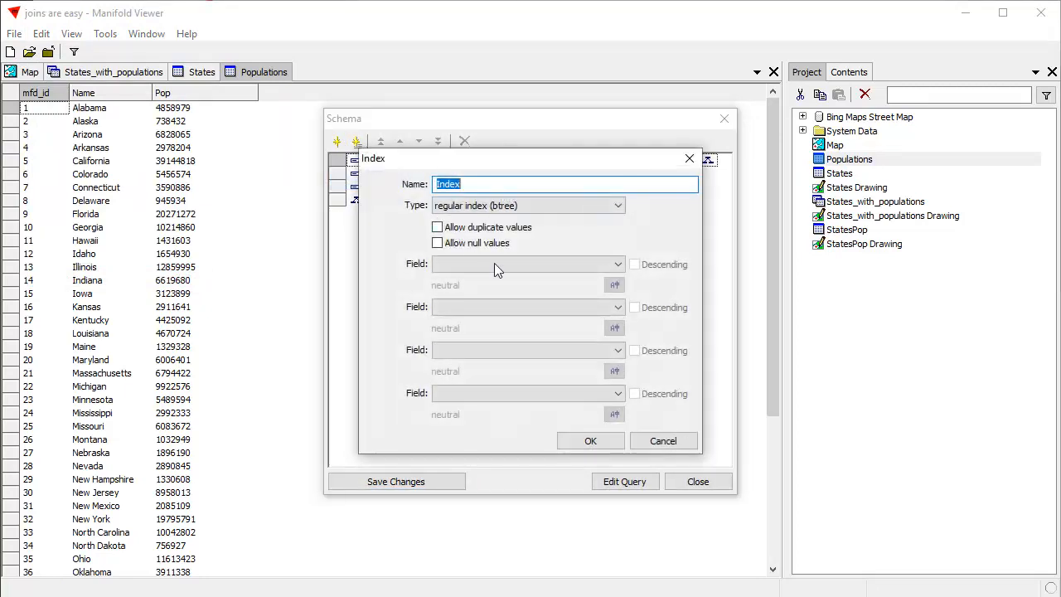
{"action": "type", "text": "Name_x"}
{"action": "left_click", "coordinate": [440, 227]}
{"action": "left_click", "coordinate": [449, 244]}
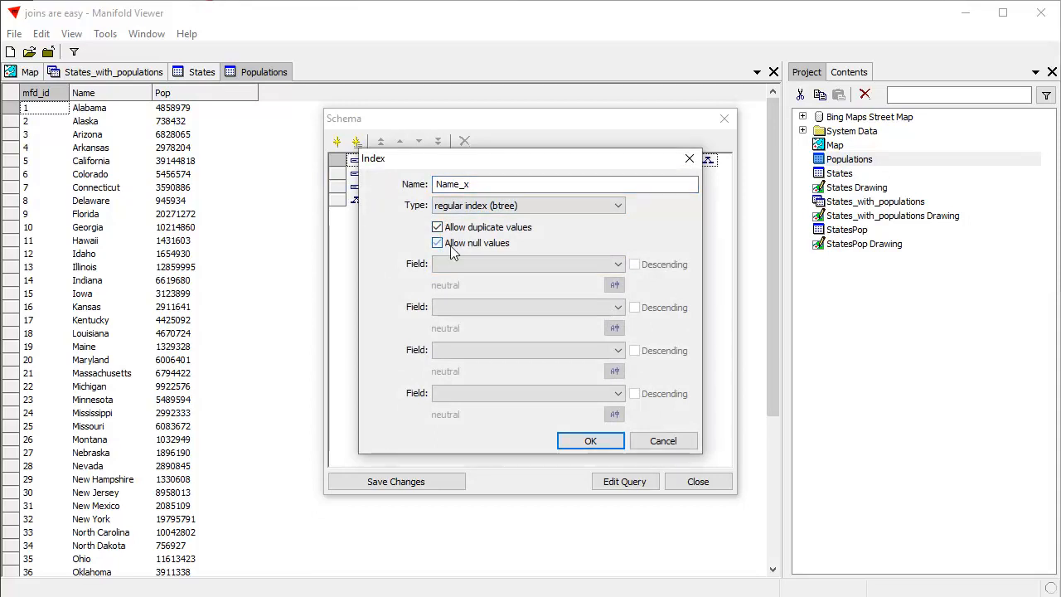
Set Name as the key field of the Populations table's new index and save the schema changes
{"action": "left_click", "coordinate": [499, 262]}
{"action": "left_click", "coordinate": [469, 302]}
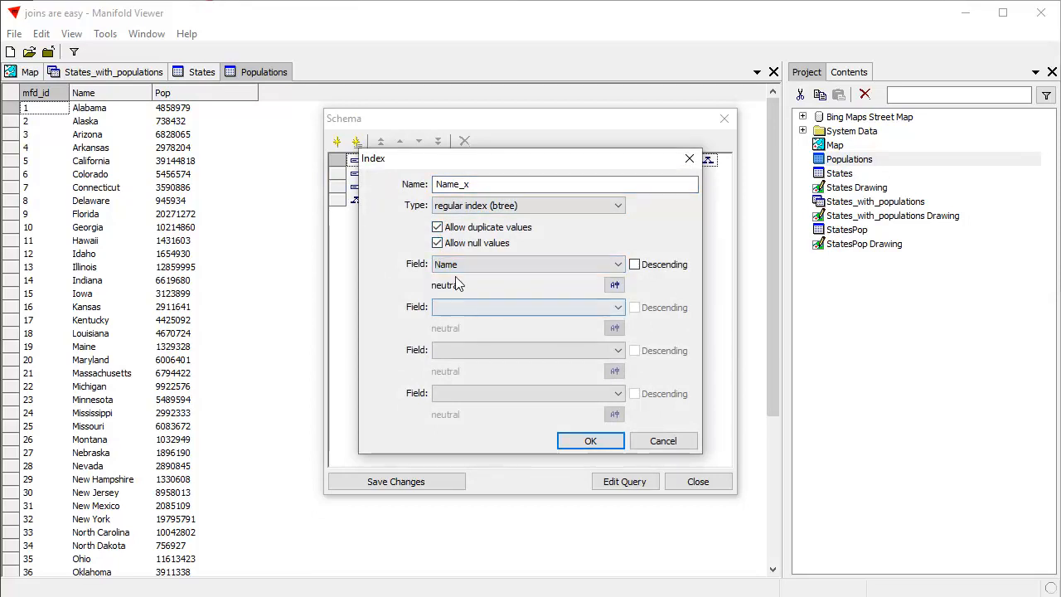
{"action": "left_click", "coordinate": [590, 441]}
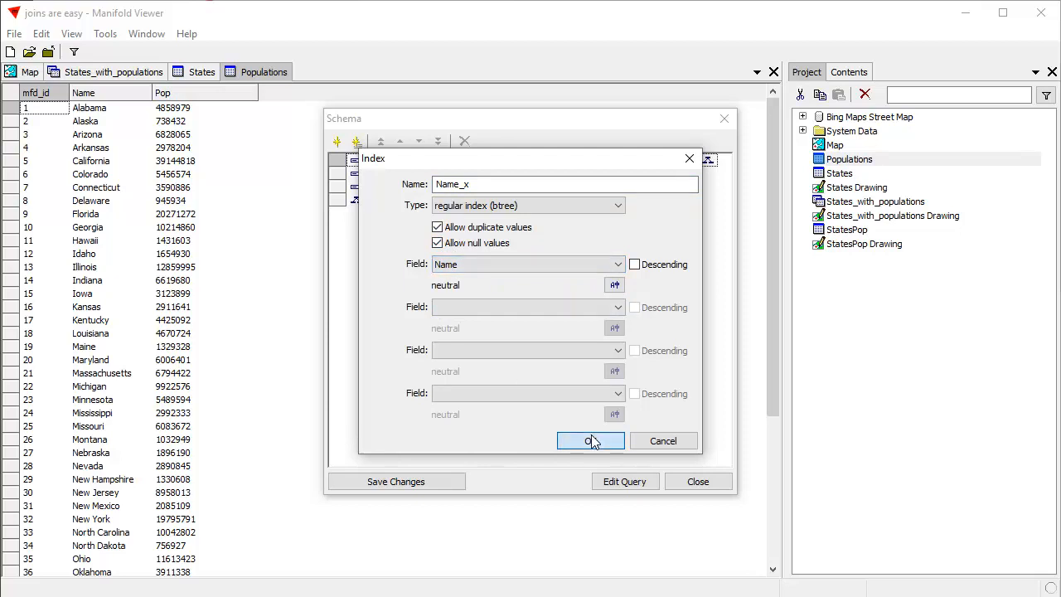
{"action": "left_click", "coordinate": [396, 482]}
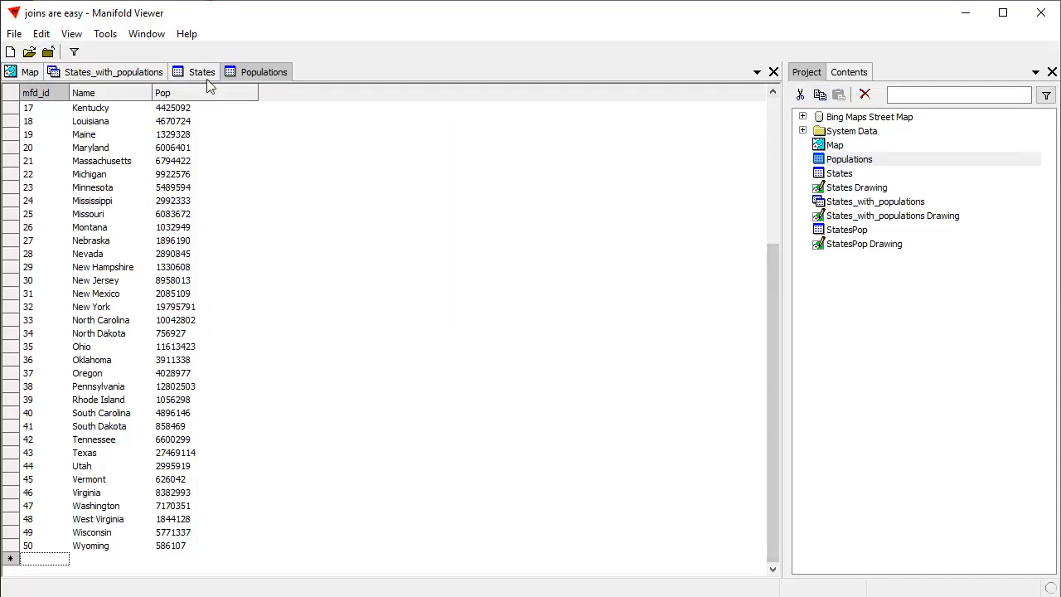
Close the Populations and States tables, and review the States_with_populations query results and the coloured map
{"action": "left_click", "coordinate": [775, 73]}
{"action": "left_click", "coordinate": [774, 73]}
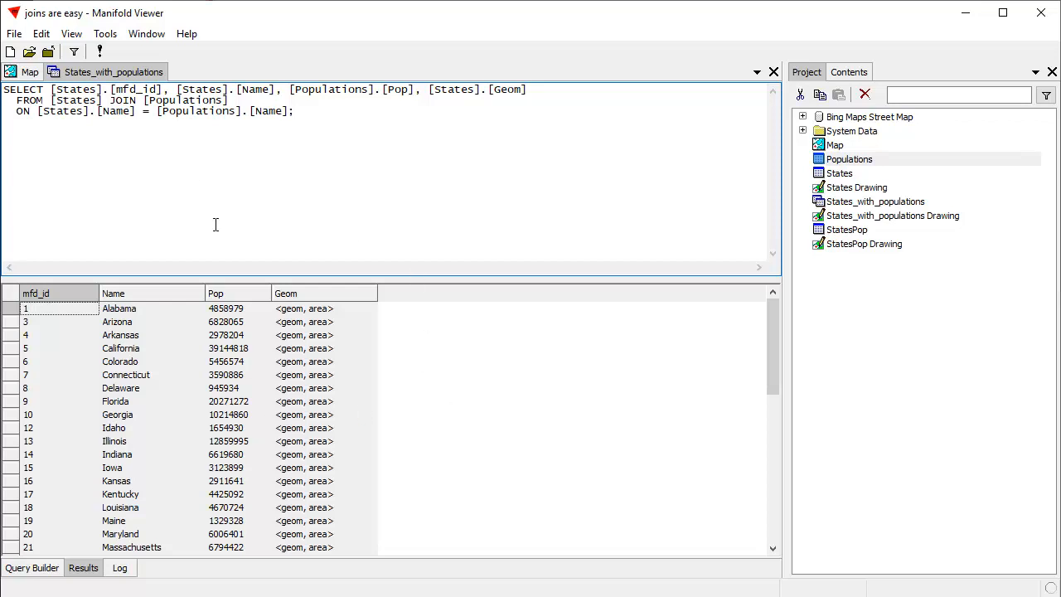
{"action": "left_click_drag", "start_coordinate": [772, 352], "coordinate": [764, 278]}
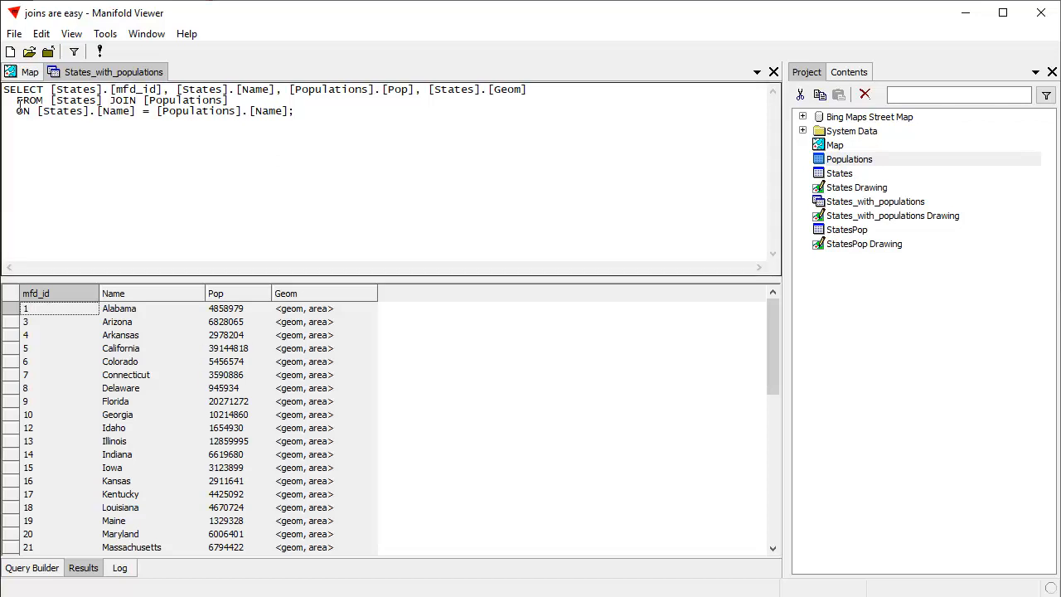
{"action": "left_click", "coordinate": [25, 72]}
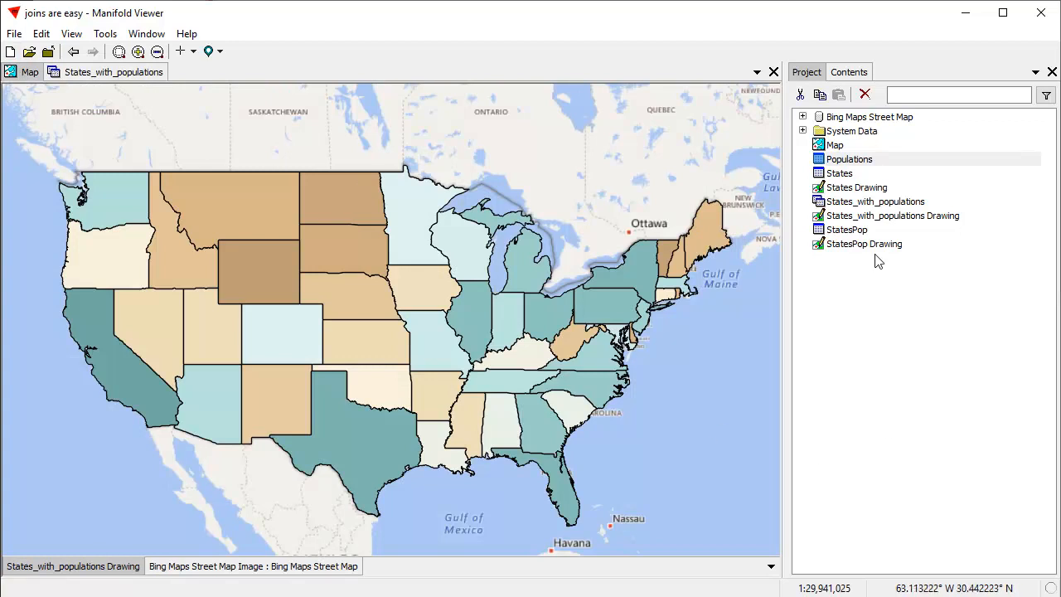
Return to the States_with_populations query and examine its FROM and JOIN line, ON condition and full SQL text
{"action": "double_click", "coordinate": [885, 204]}
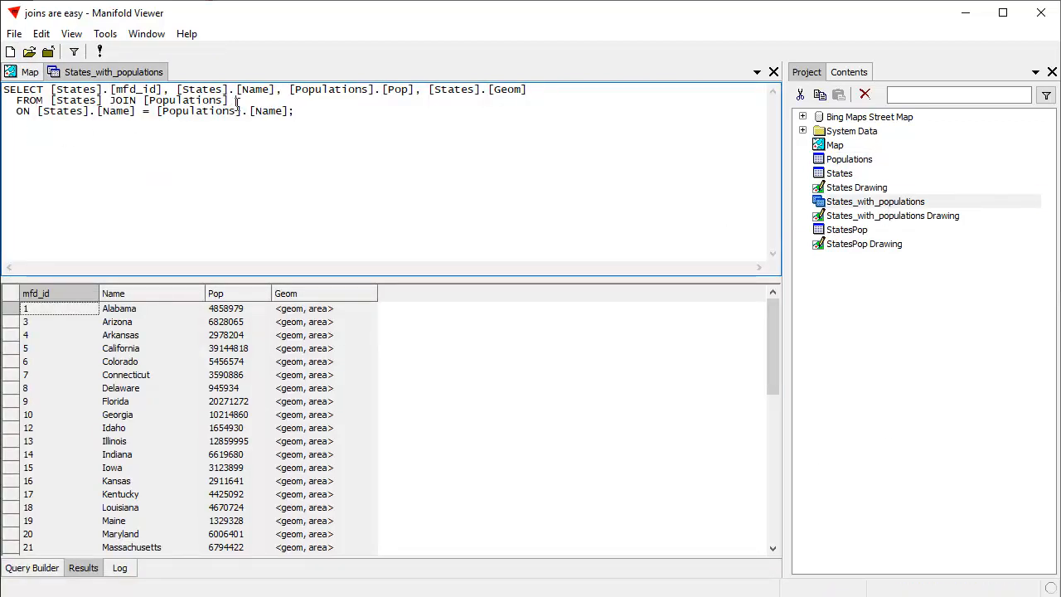
{"action": "left_click_drag", "start_coordinate": [243, 102], "coordinate": [3, 105]}
{"action": "left_click", "coordinate": [156, 110]}
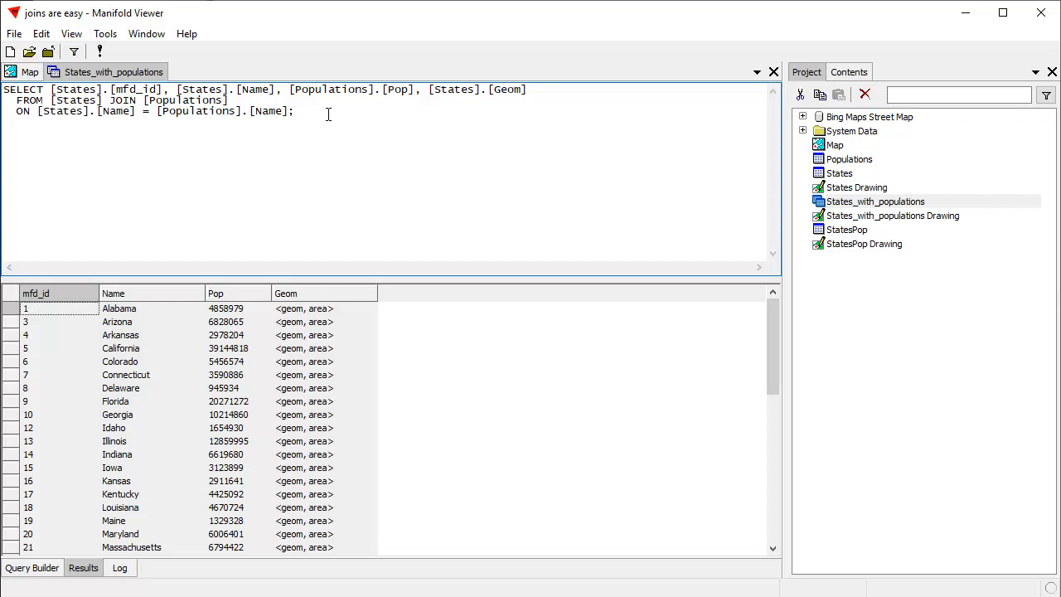
{"action": "left_click_drag", "start_coordinate": [323, 116], "coordinate": [3, 88]}
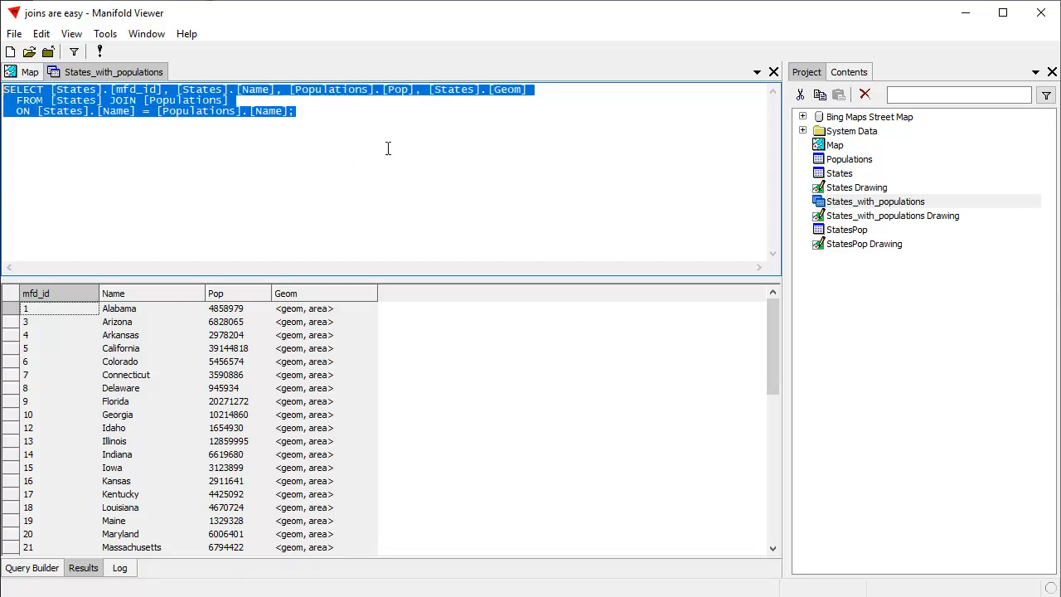